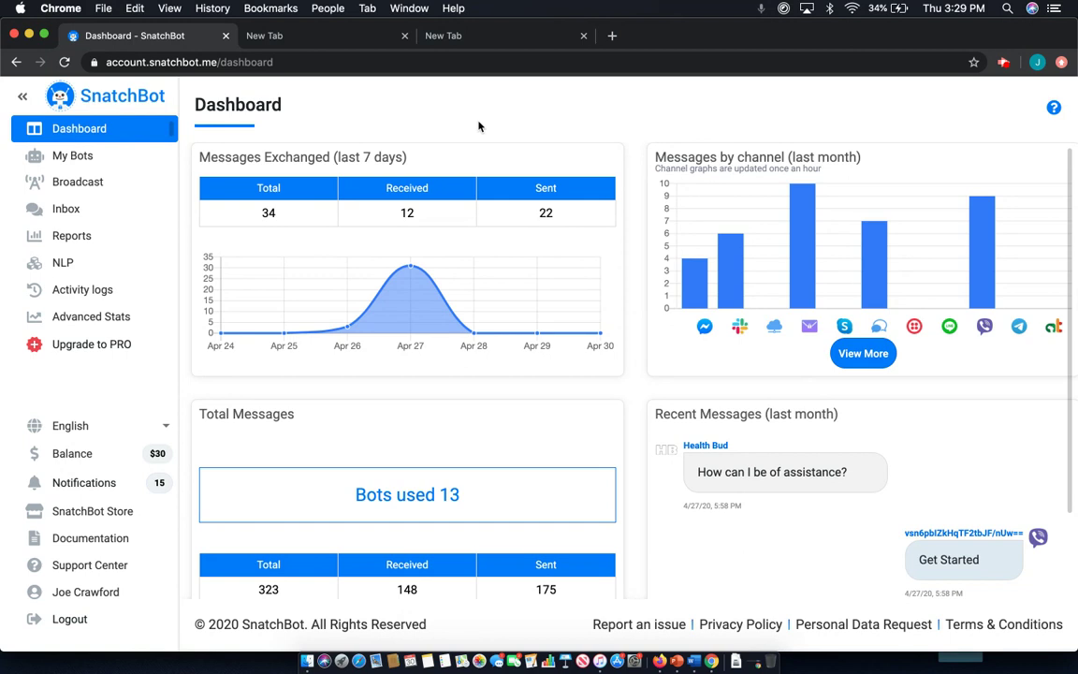
Step: Open the Interaction ChatBot from My Bots in the Build editor
left_click(69, 161)
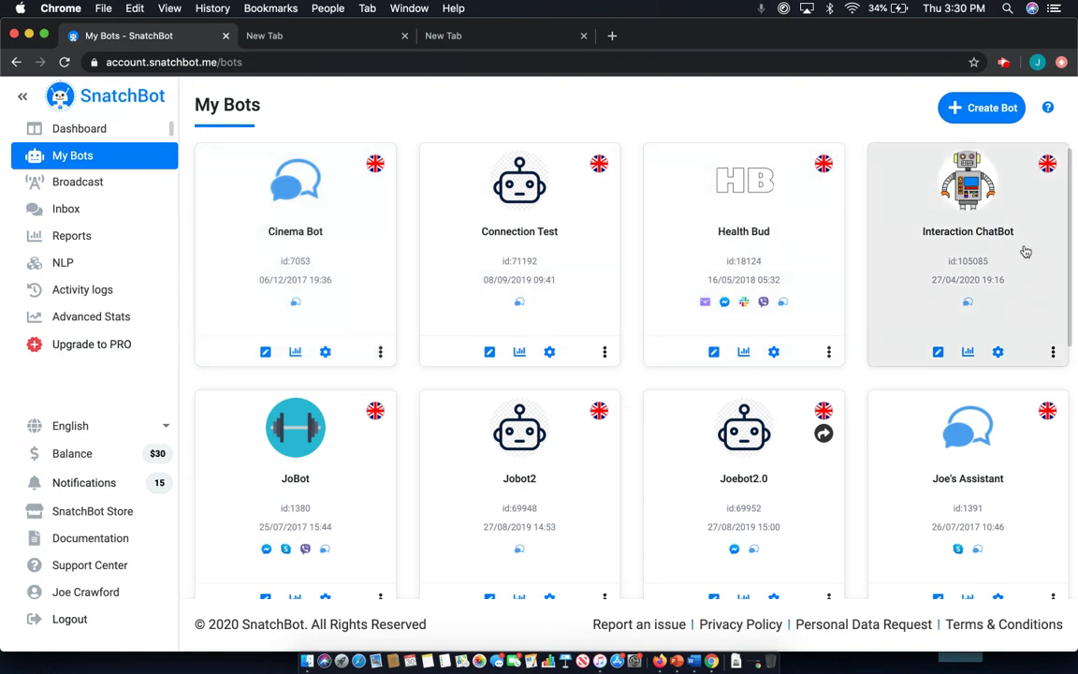
left_click(1024, 251)
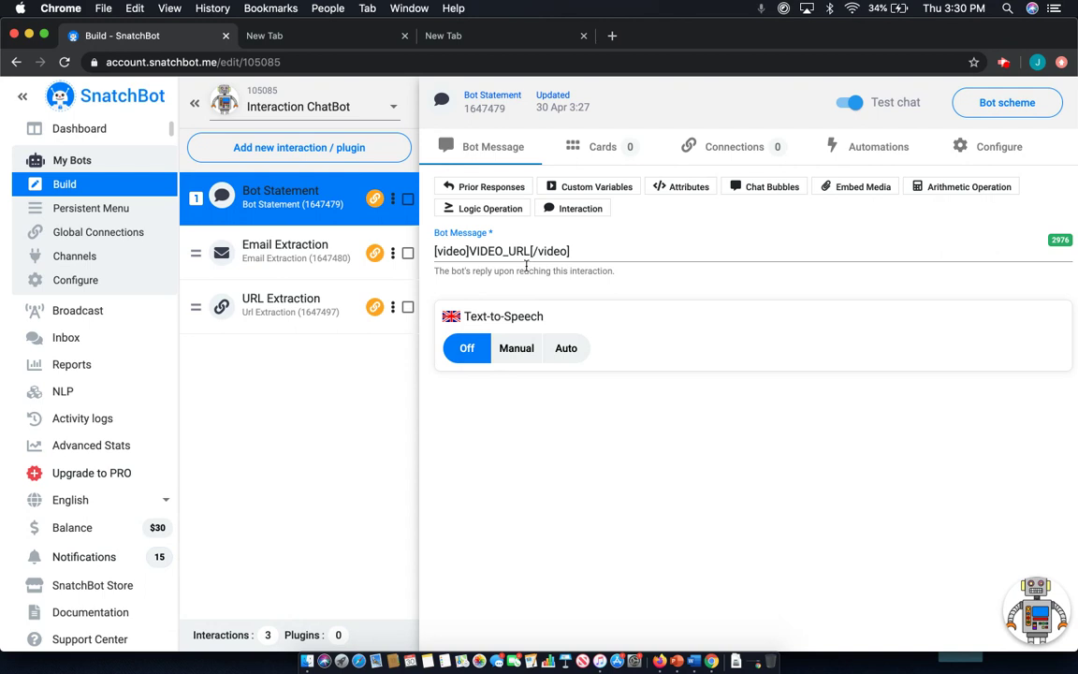
Step: Replace the video tag with 'Simple text message' and preview it in the test chat
triple_click(516, 253)
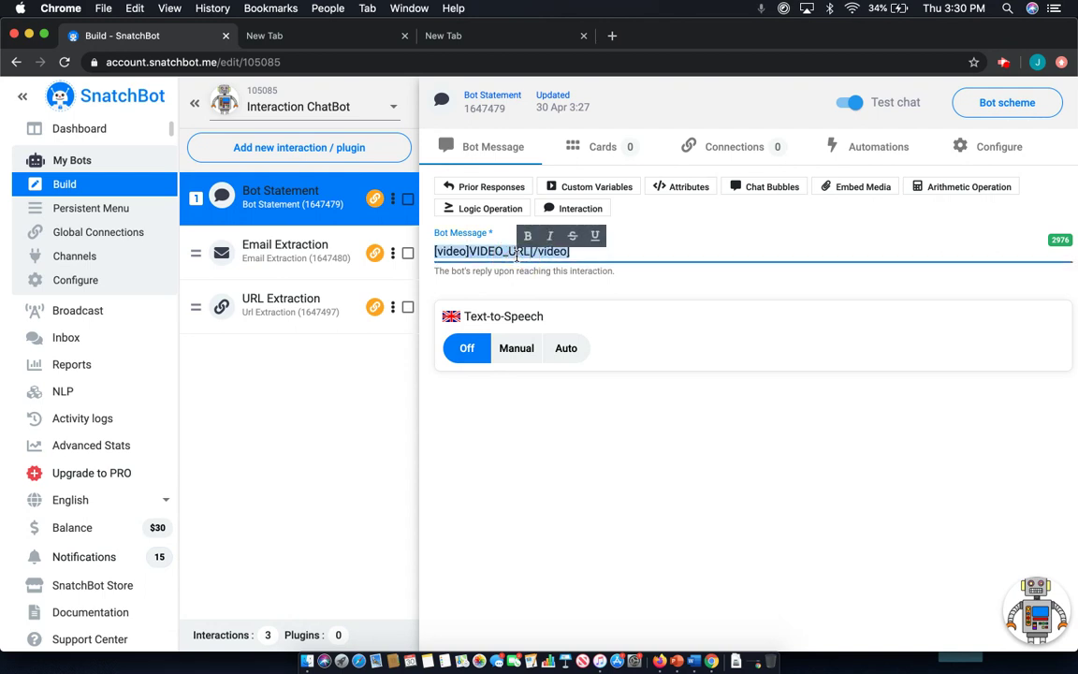
type("Simple ")
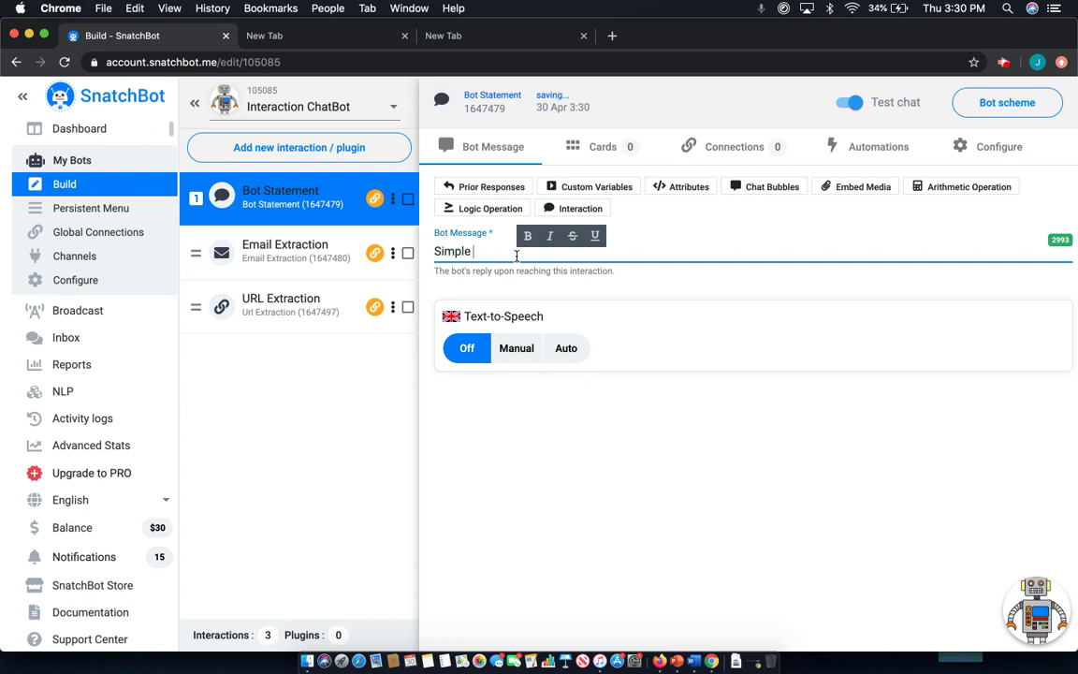
type("text message.")
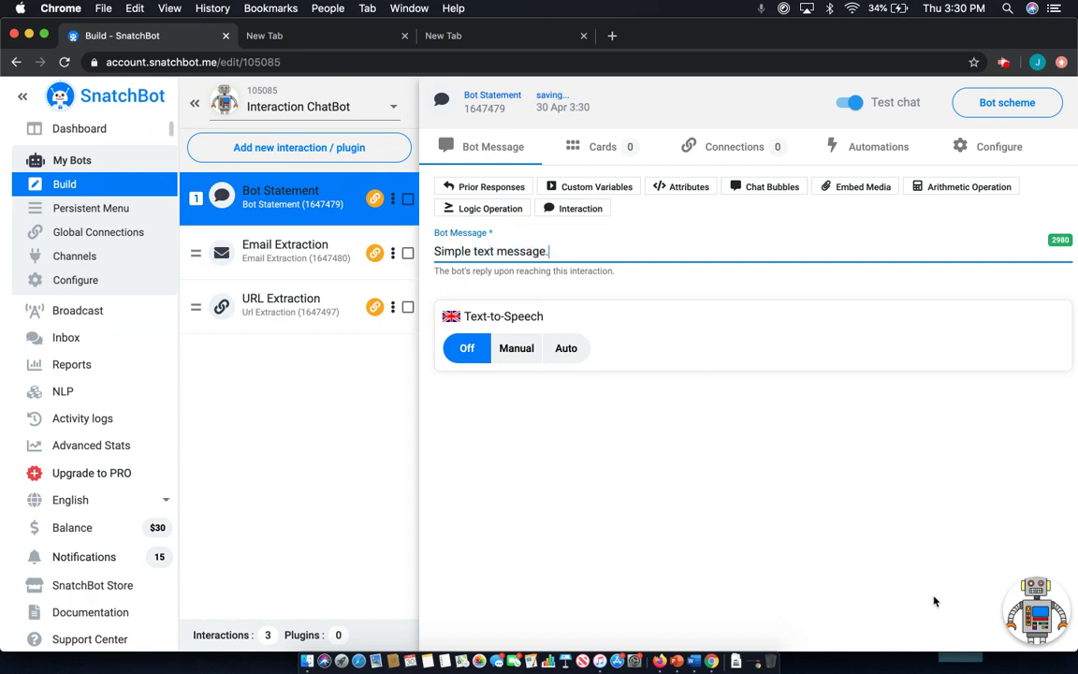
left_click(1034, 609)
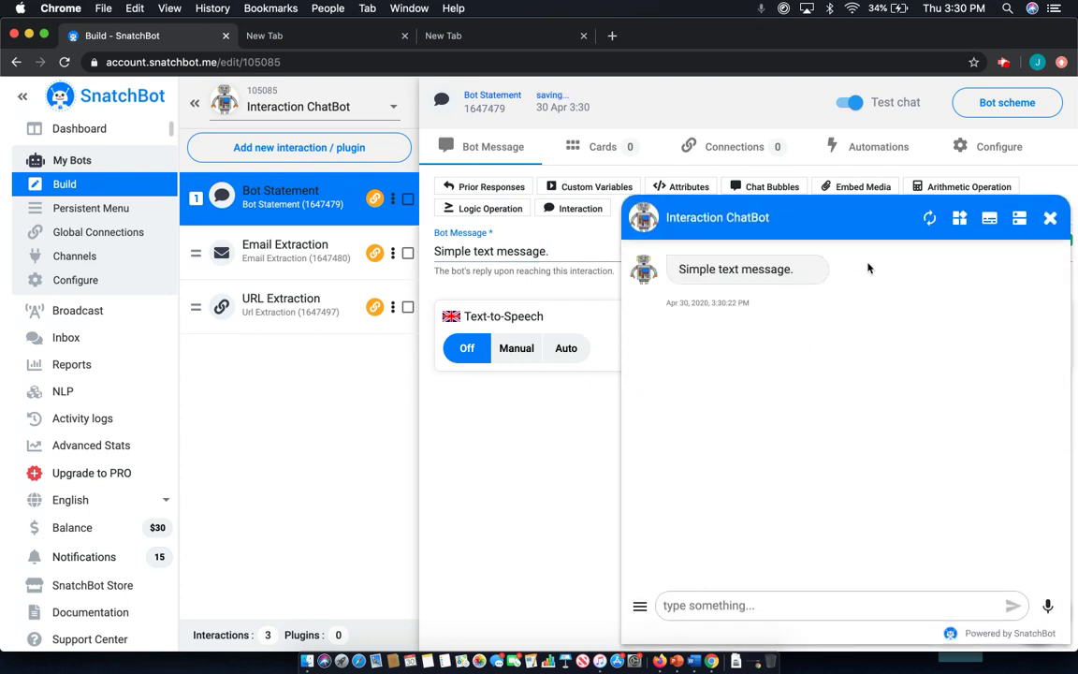
left_click(1059, 225)
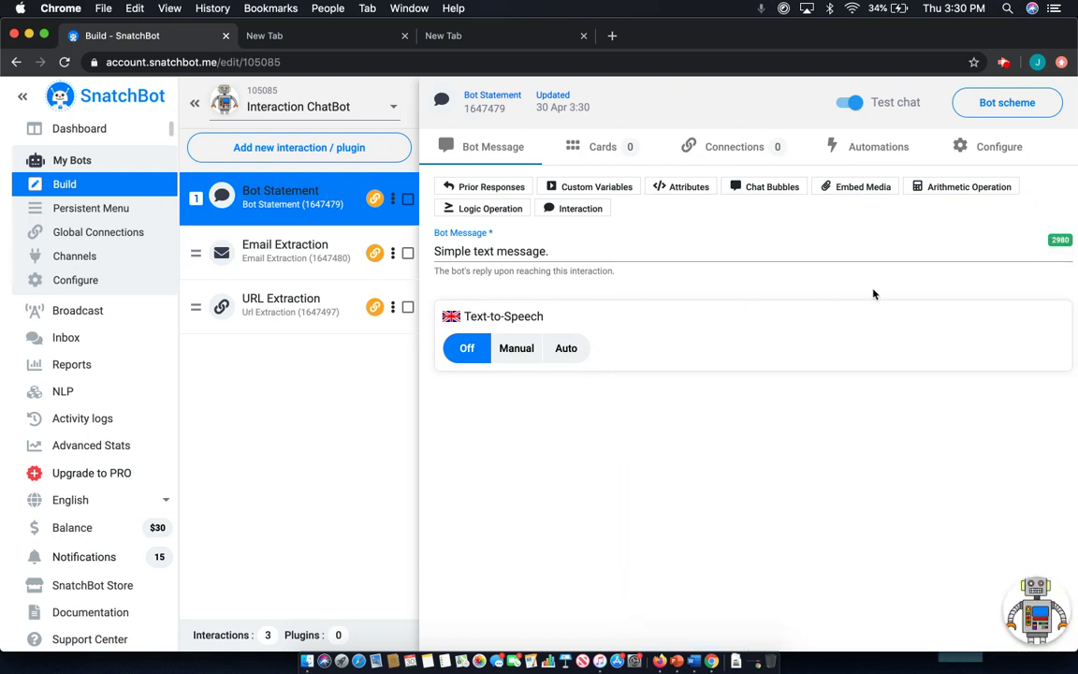
left_click(845, 188)
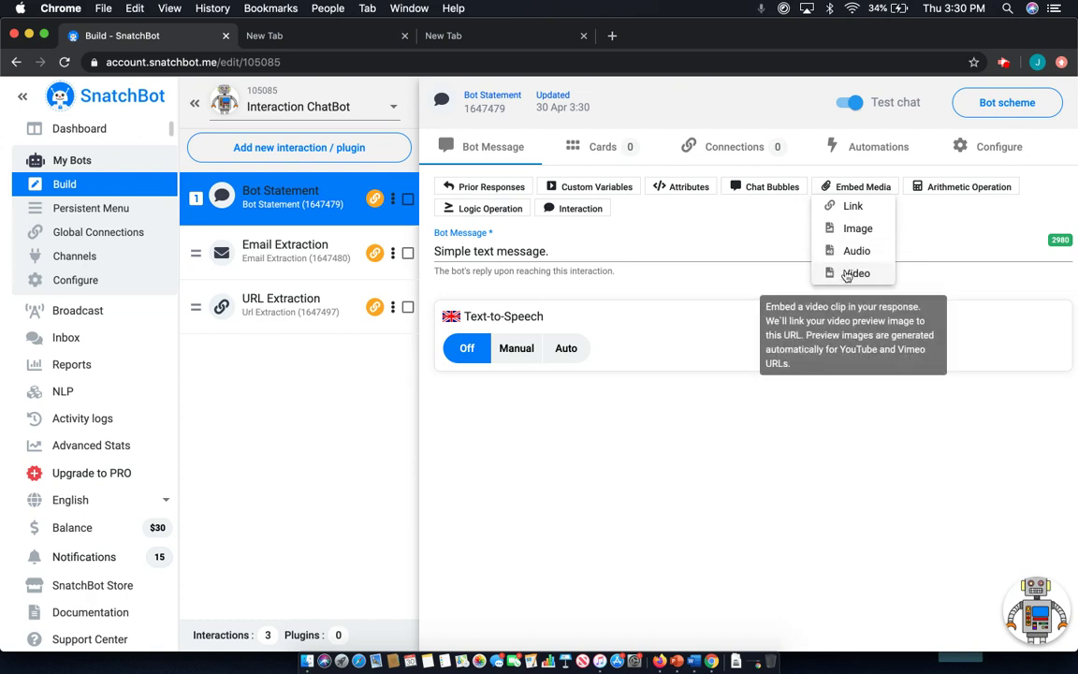
Step: Clear the bot message and insert a Link embed template
triple_click(530, 248)
key("BackSpace")
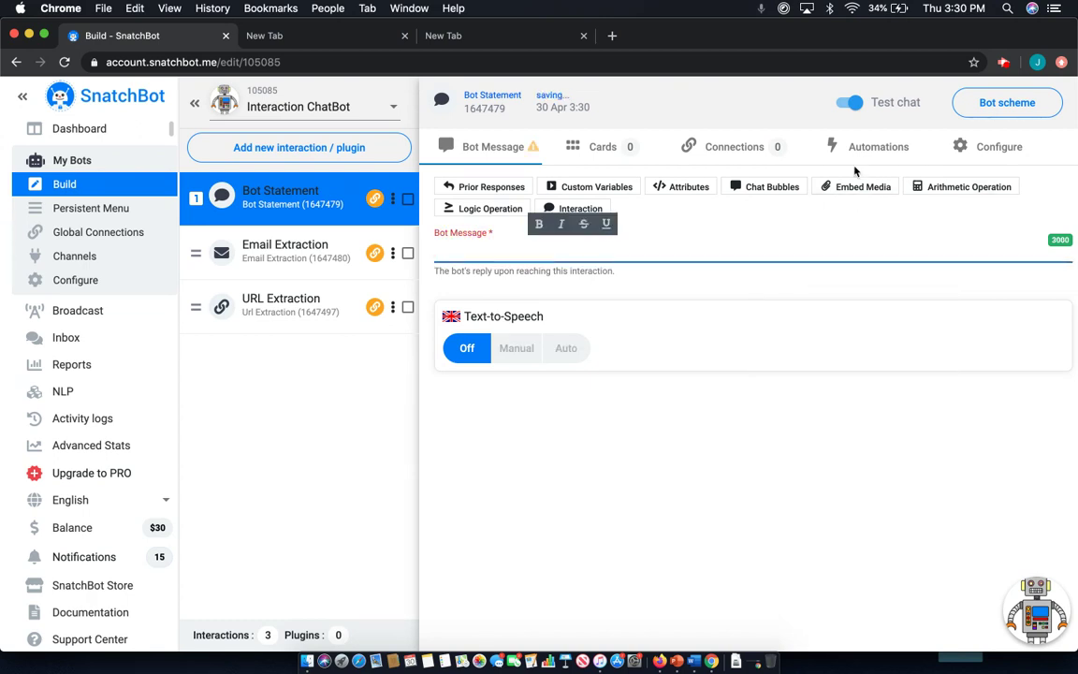
left_click(857, 187)
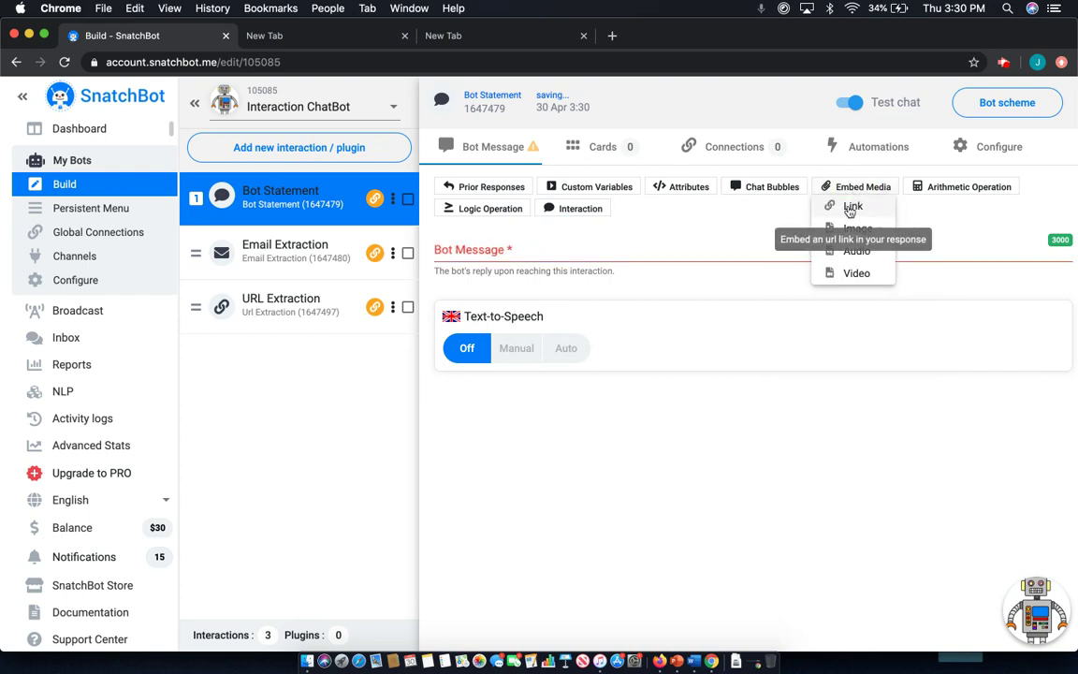
left_click(852, 207)
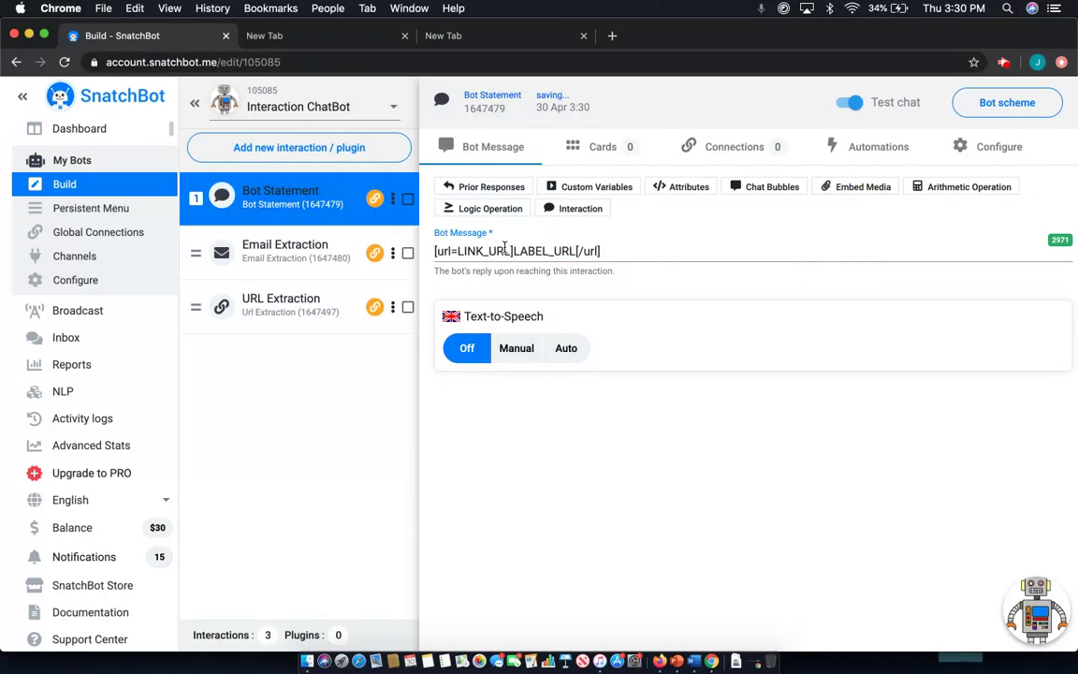
Step: Set the link URL to google.ca and label to Google, then preview it in the test chat
left_click_drag(508, 251, 457, 251)
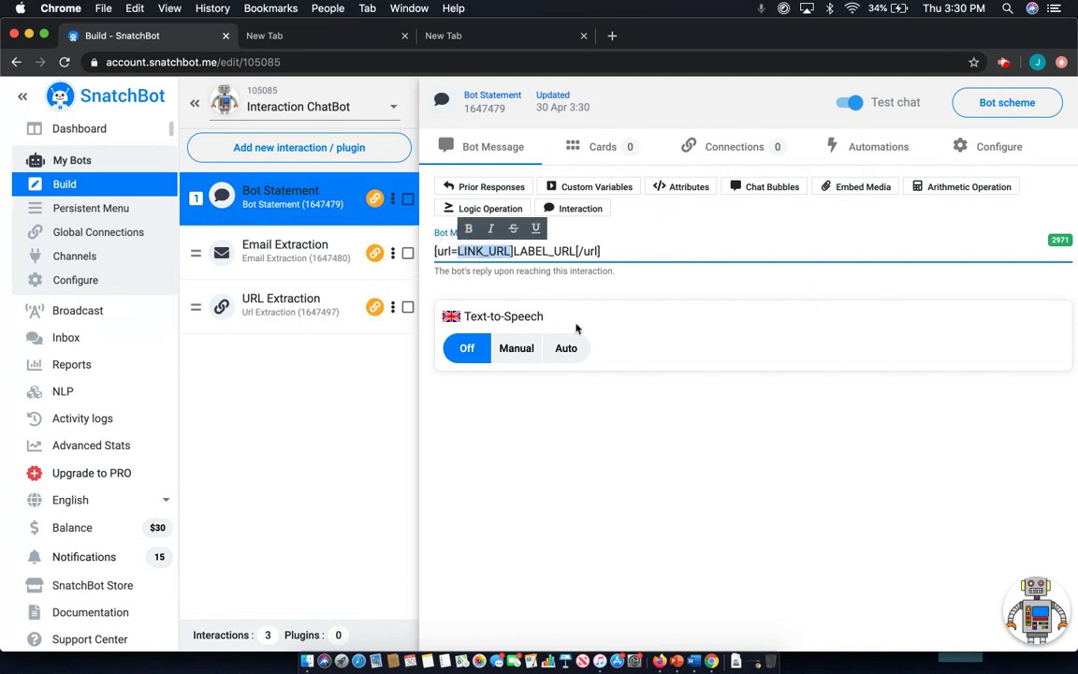
type("google.cqa")
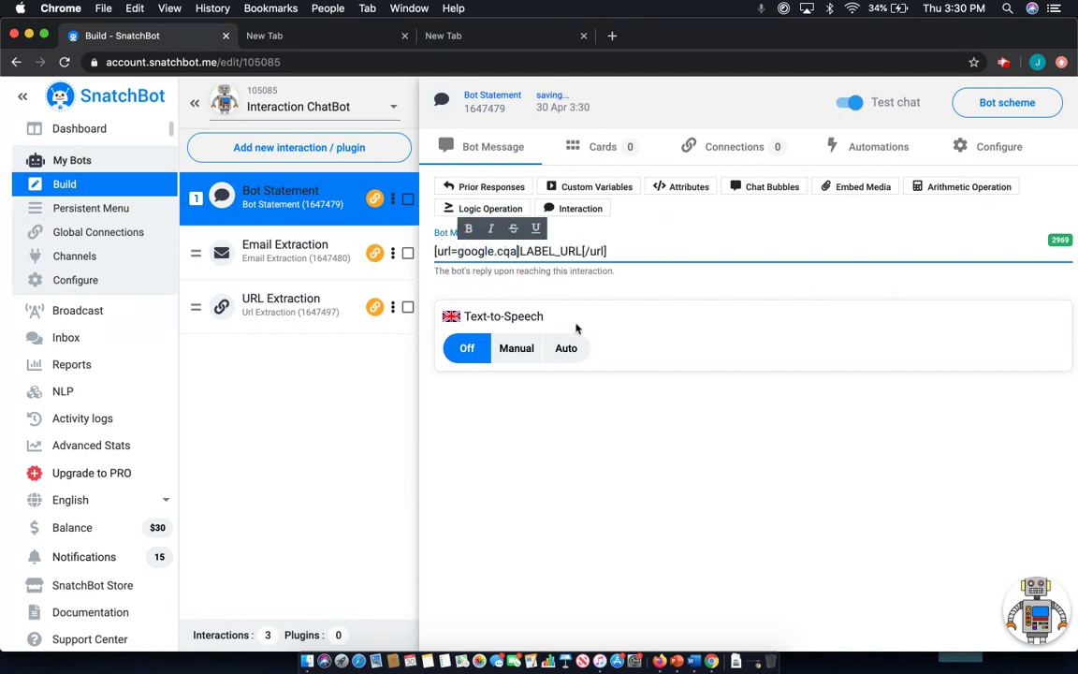
key("BackSpace")
key("BackSpace")
type("a")
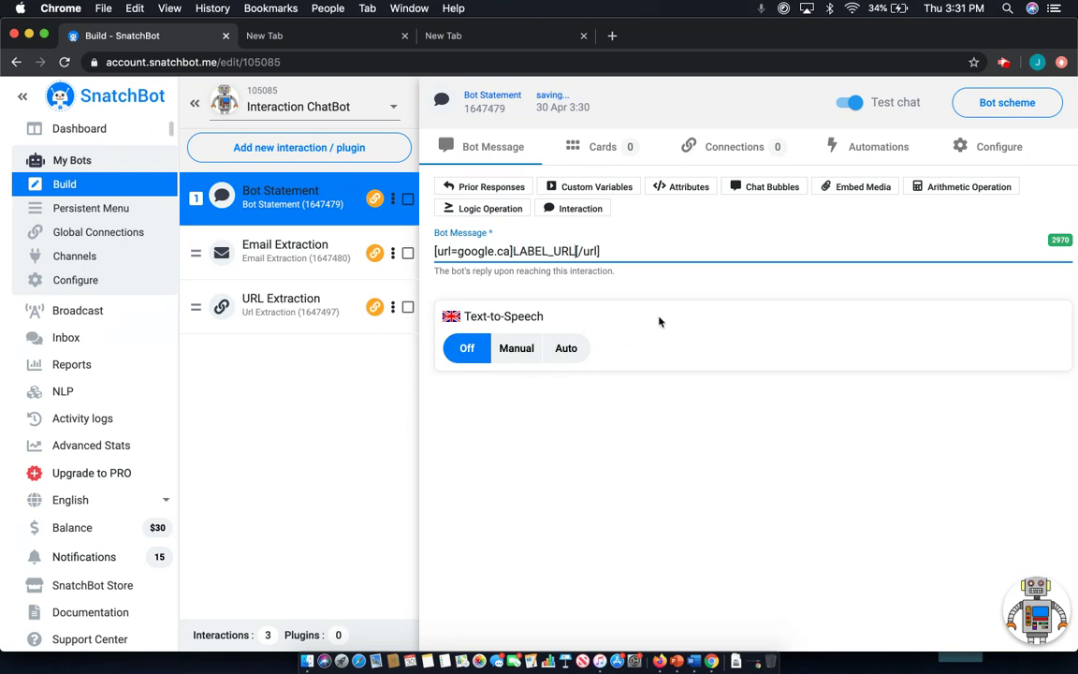
key("Delete")
key("Delete")
key("Delete")
key("Delete")
key("Delete")
key("BackSpace")
key("BackSpace")
key("BackSpace")
key("BackSpace")
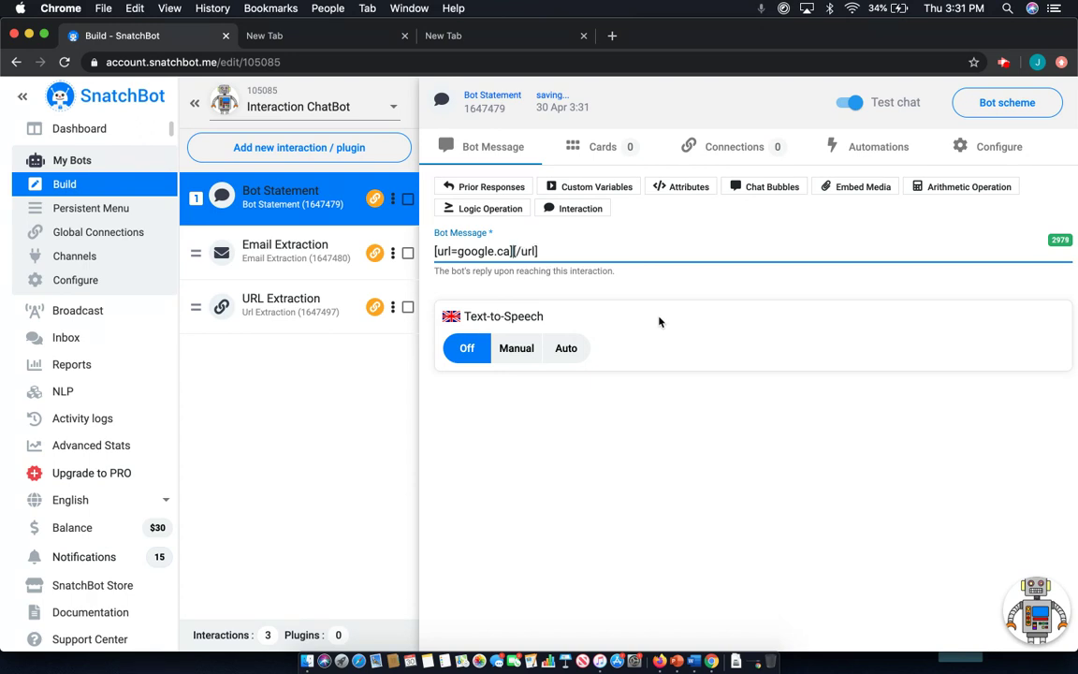
type("Google")
left_click(1046, 608)
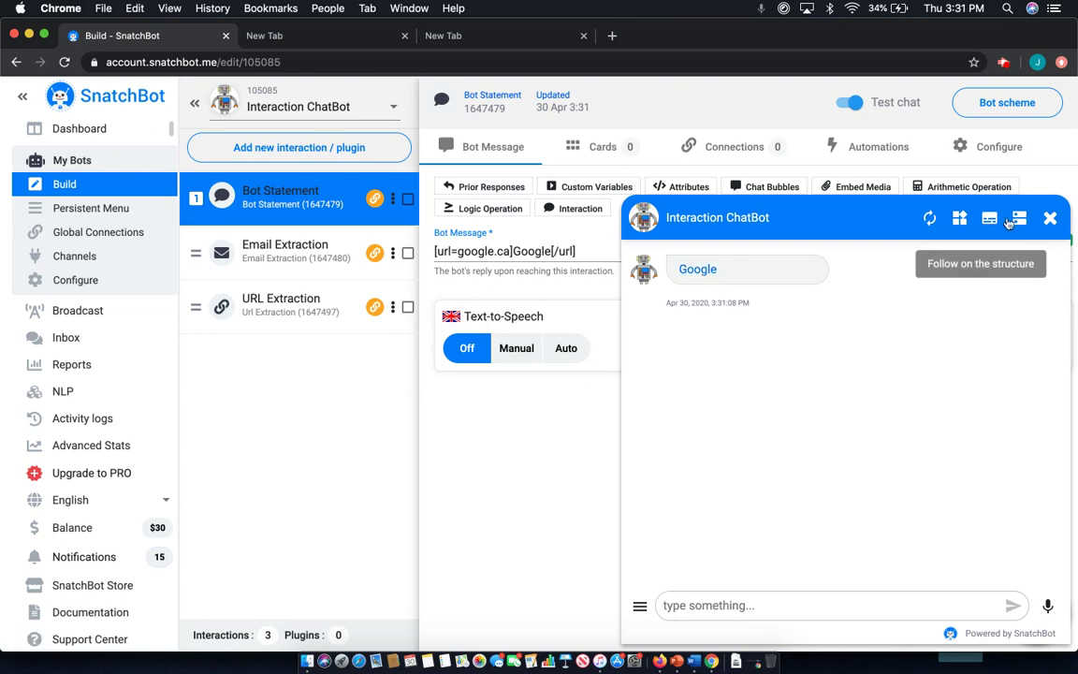
left_click(1049, 218)
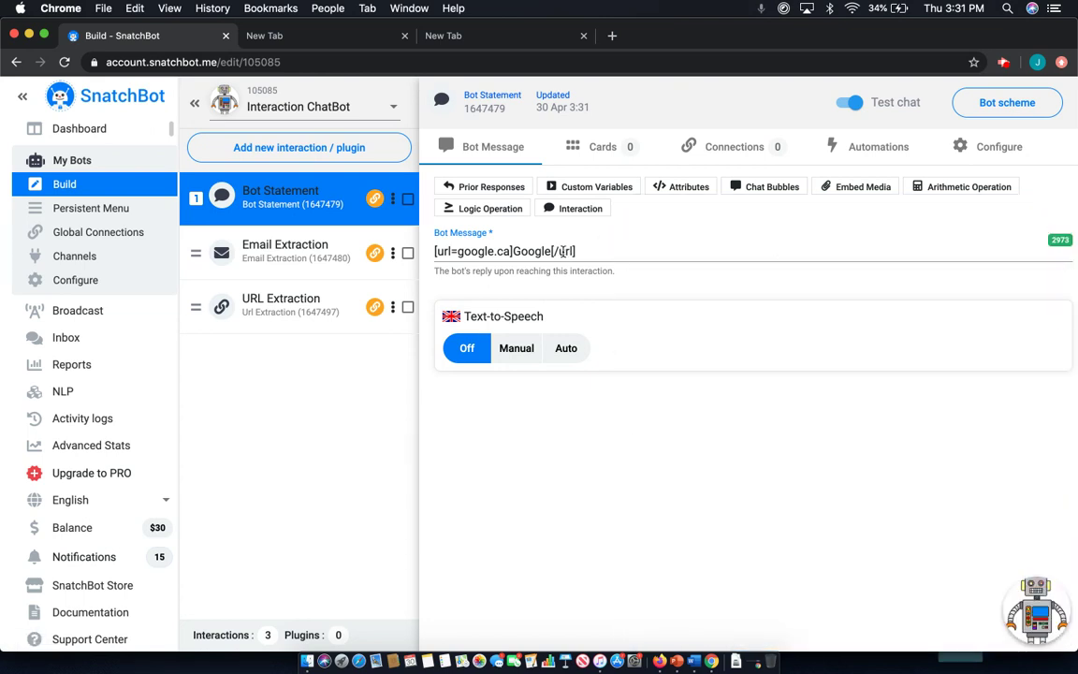
Step: Delete the link message and copy the SnatchBot logo image address from a new tab
triple_click(563, 251)
key("BackSpace")
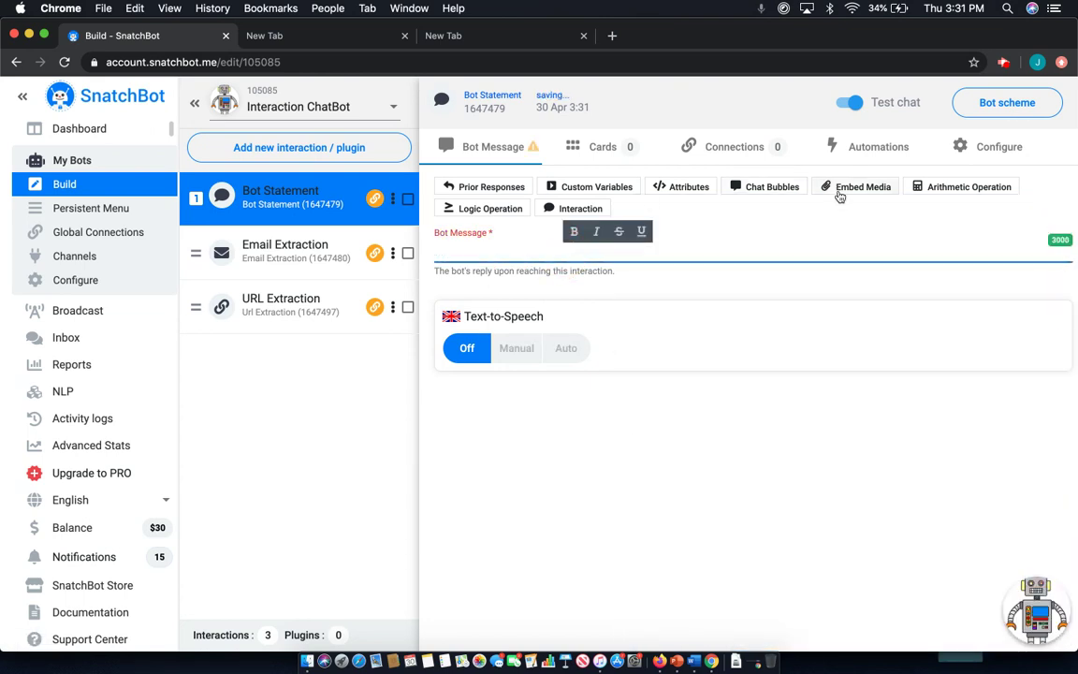
left_click(840, 190)
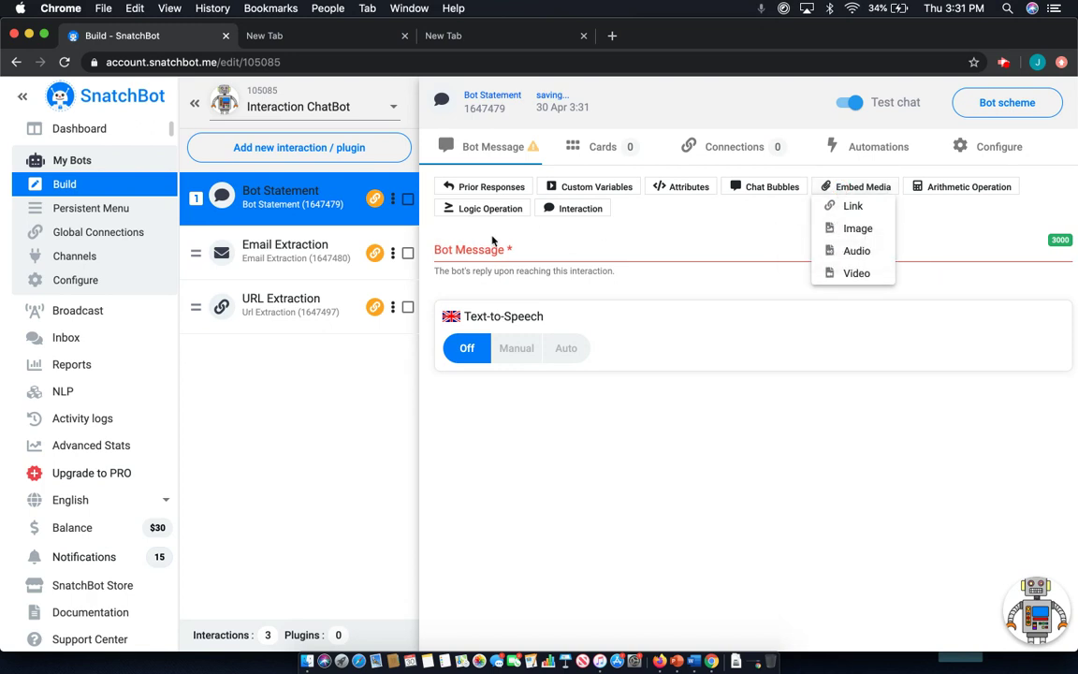
left_click(426, 220)
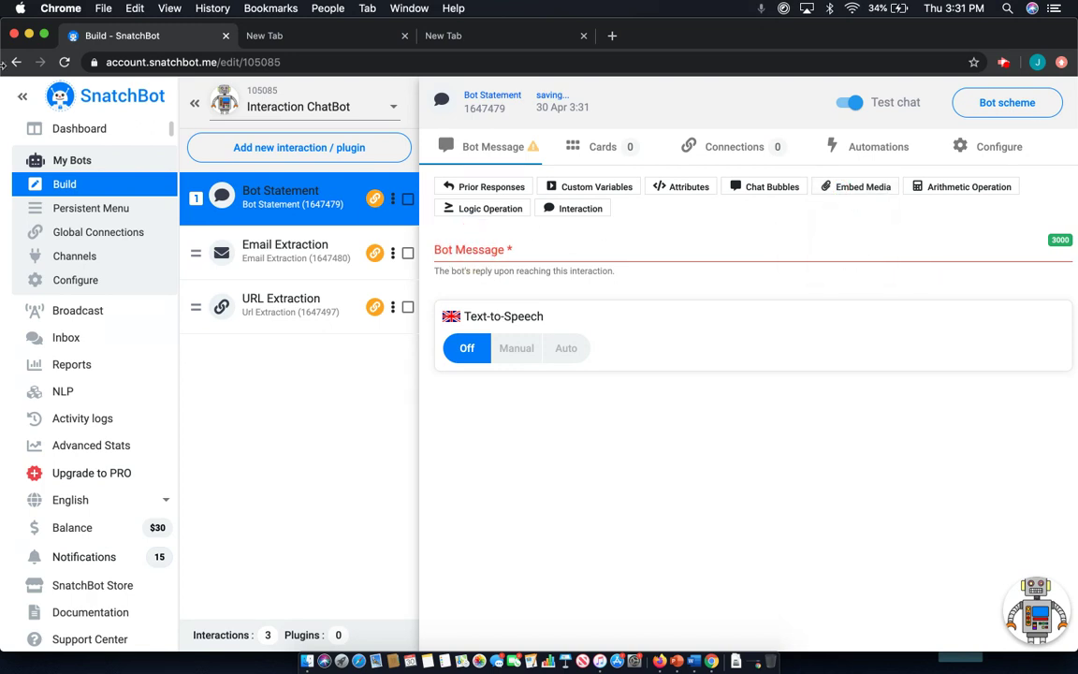
right_click(117, 101)
left_click(148, 103)
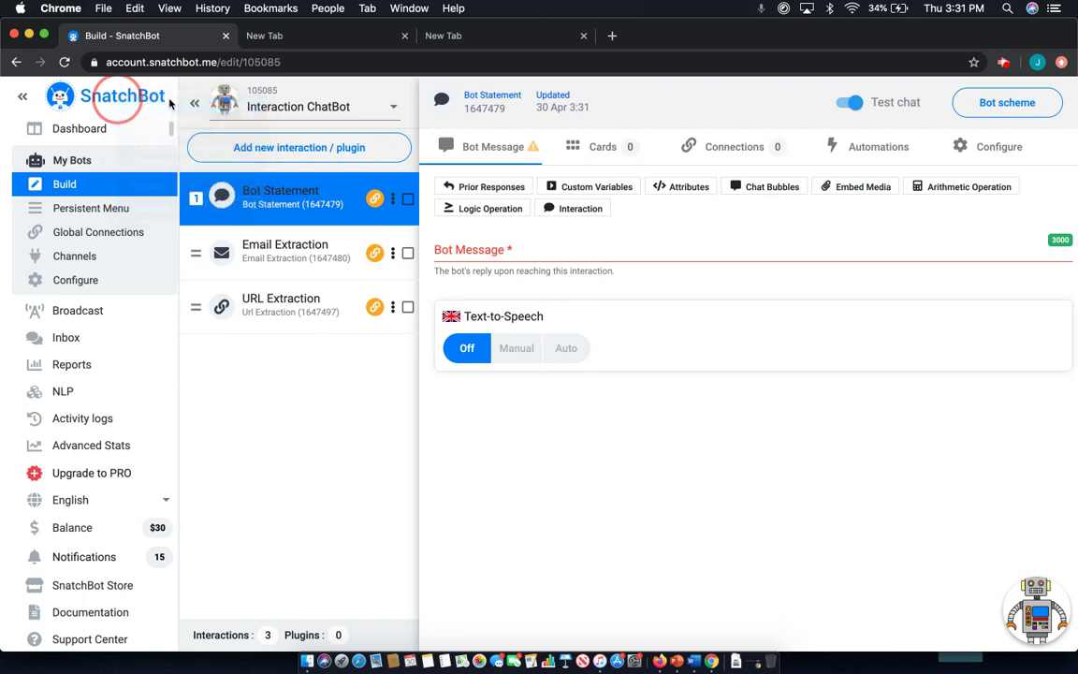
left_click(298, 42)
left_click(295, 62)
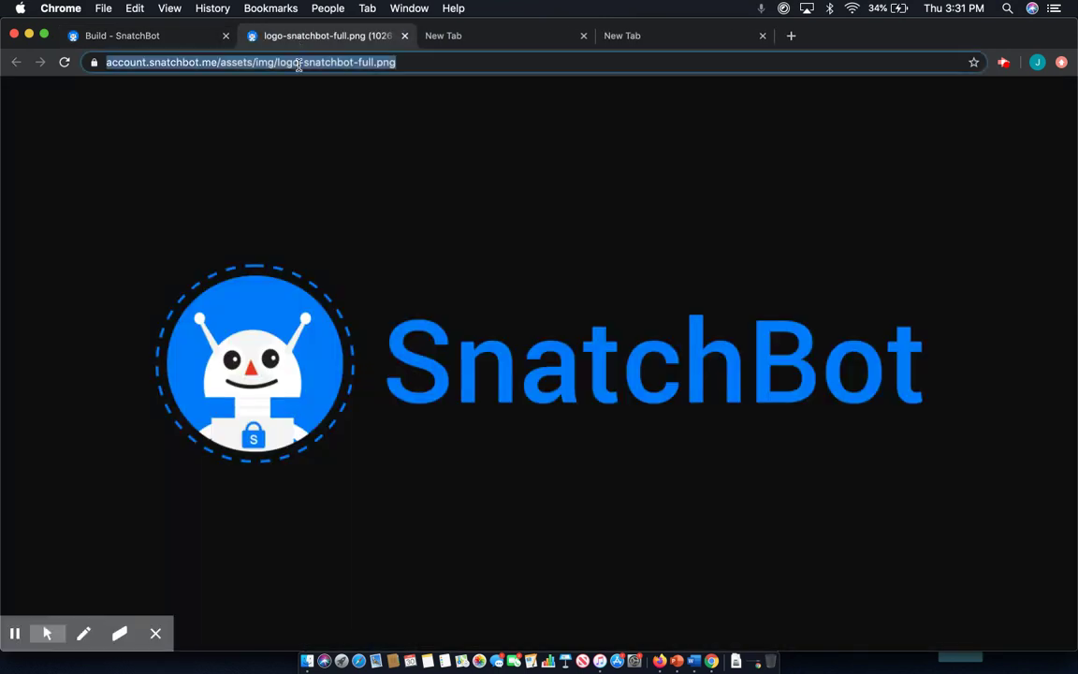
key("super+c")
left_click(131, 39)
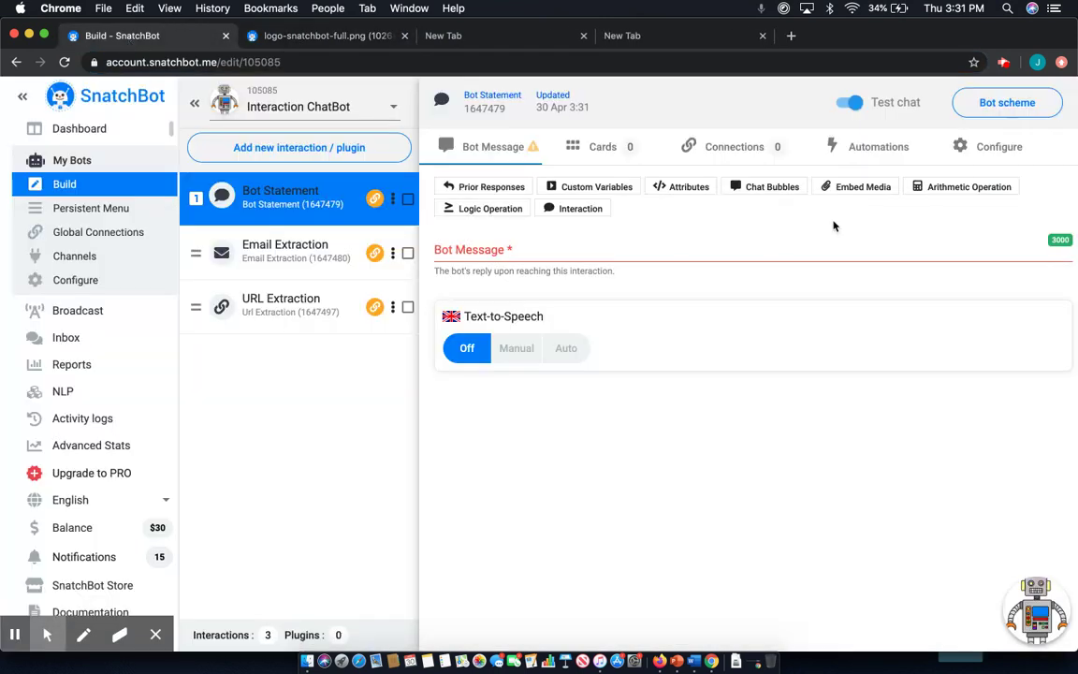
Step: Embed the logo URL as an Image, preview it in the test chat, then select all the message
left_click(857, 187)
left_click(854, 229)
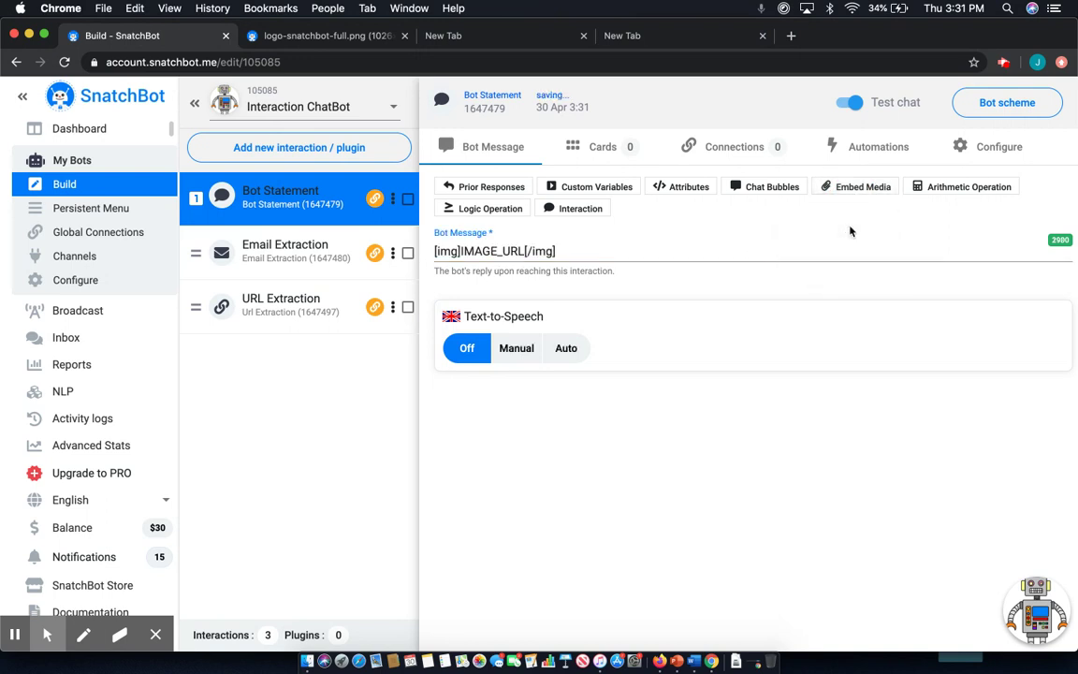
left_click(523, 249)
key("BackSpace")
key("BackSpace")
key("BackSpace")
key("BackSpace")
key("BackSpace")
key("BackSpace")
key("BackSpace")
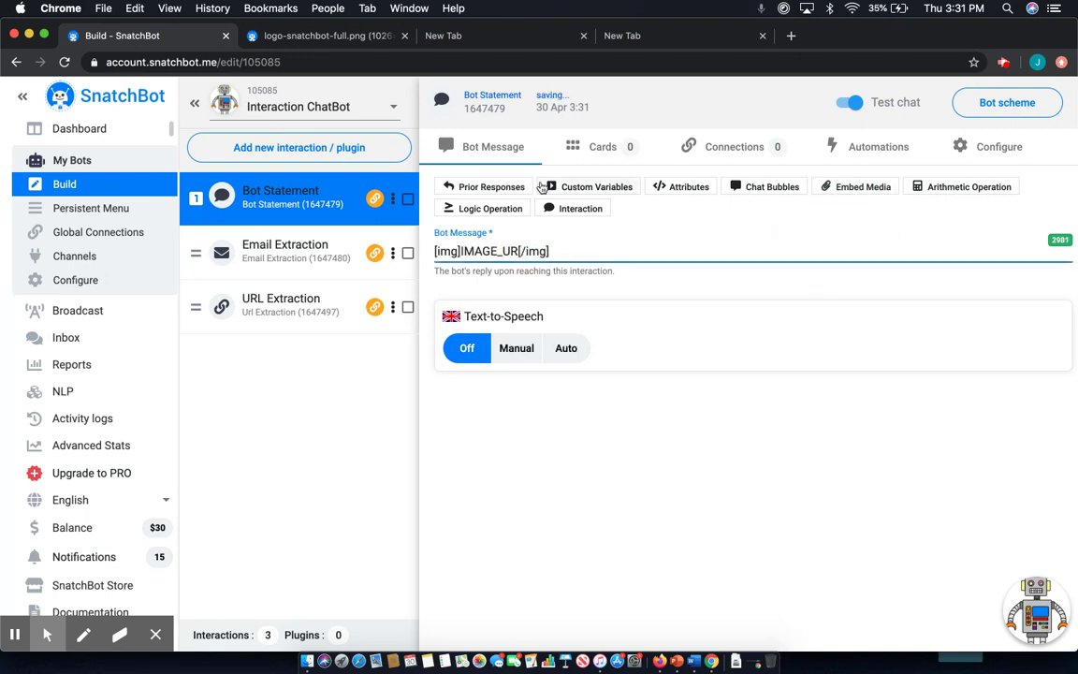
key("BackSpace")
key("BackSpace")
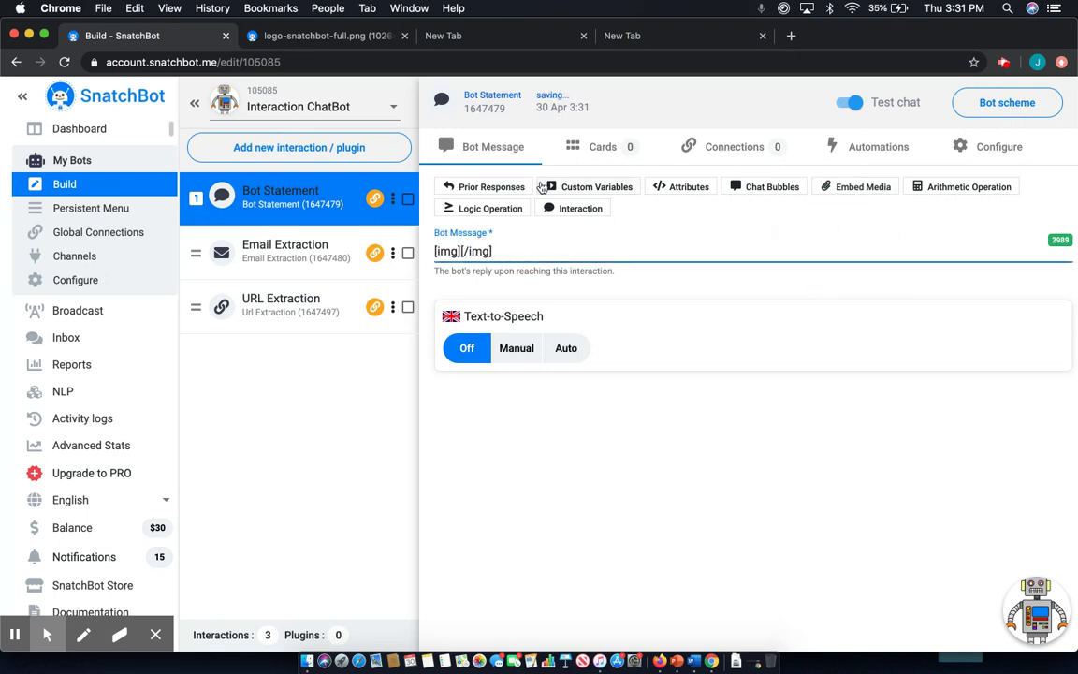
key("super+v")
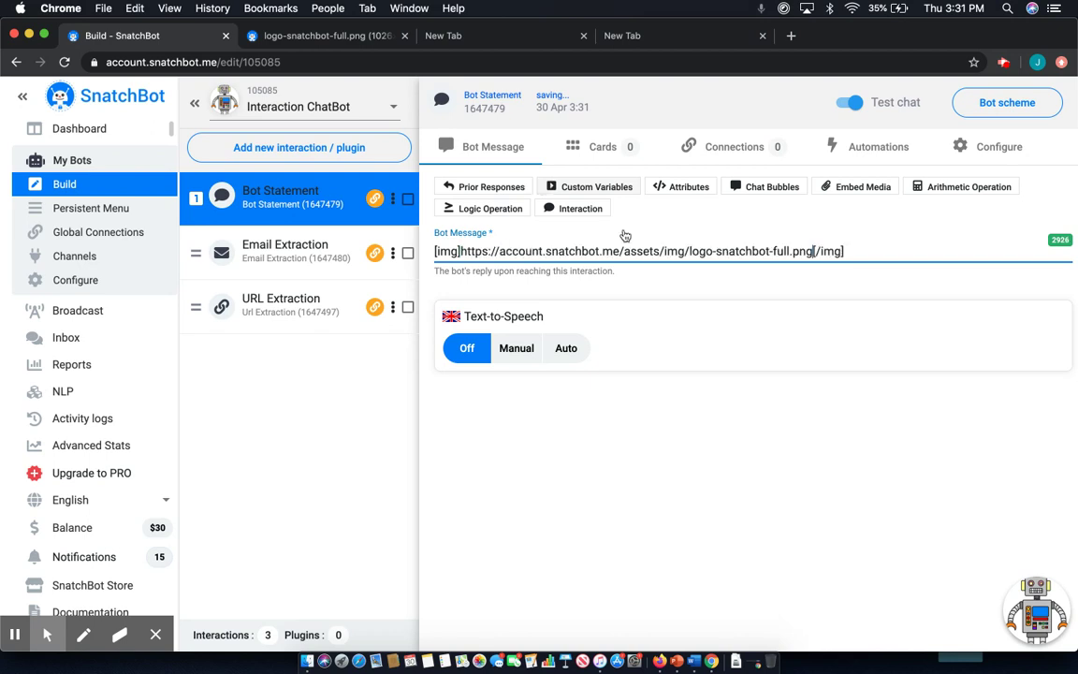
left_click(1046, 617)
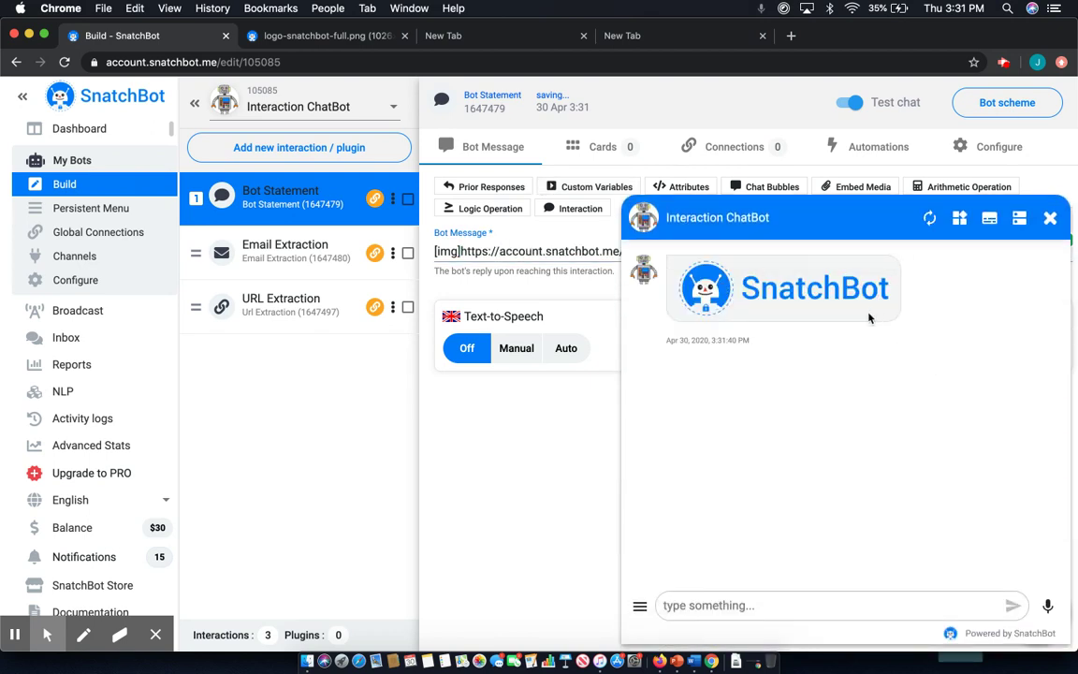
left_click(959, 217)
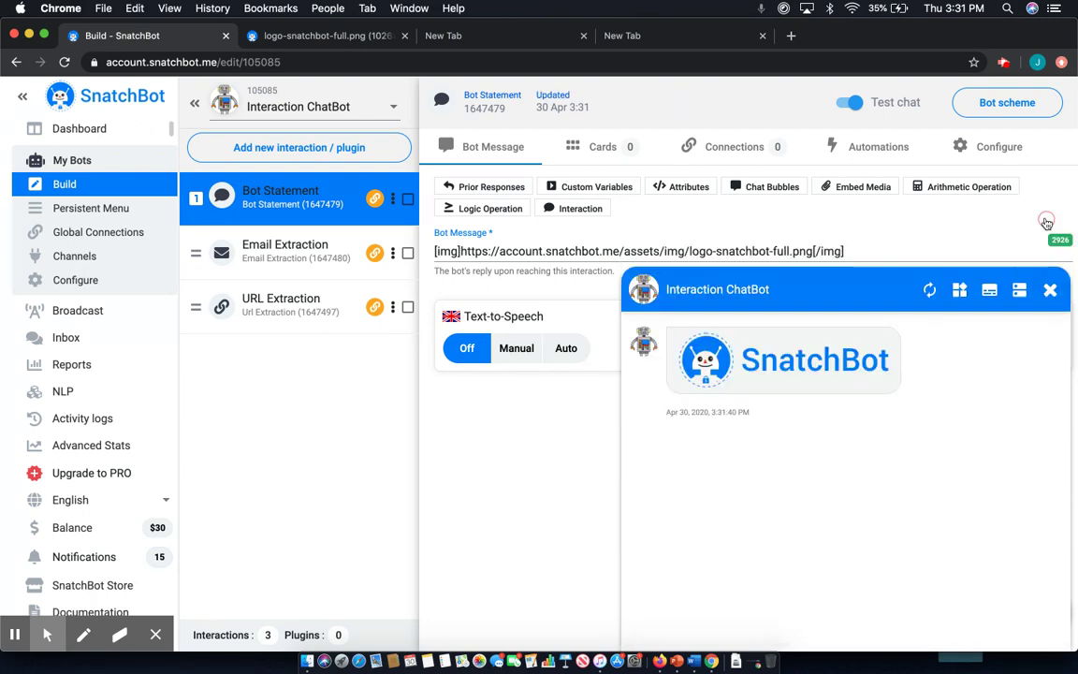
left_click(750, 251)
key("super+a")
Step: Replace the image embed with an Audio template and copy the mp3 link from another tab
key("BackSpace")
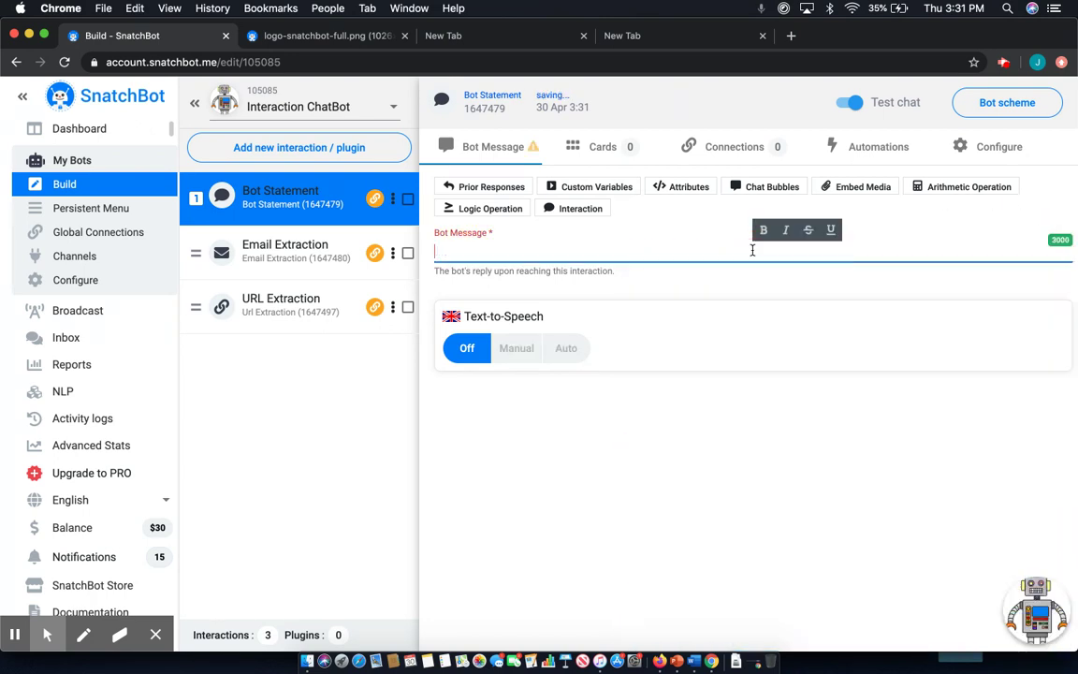
left_click(856, 189)
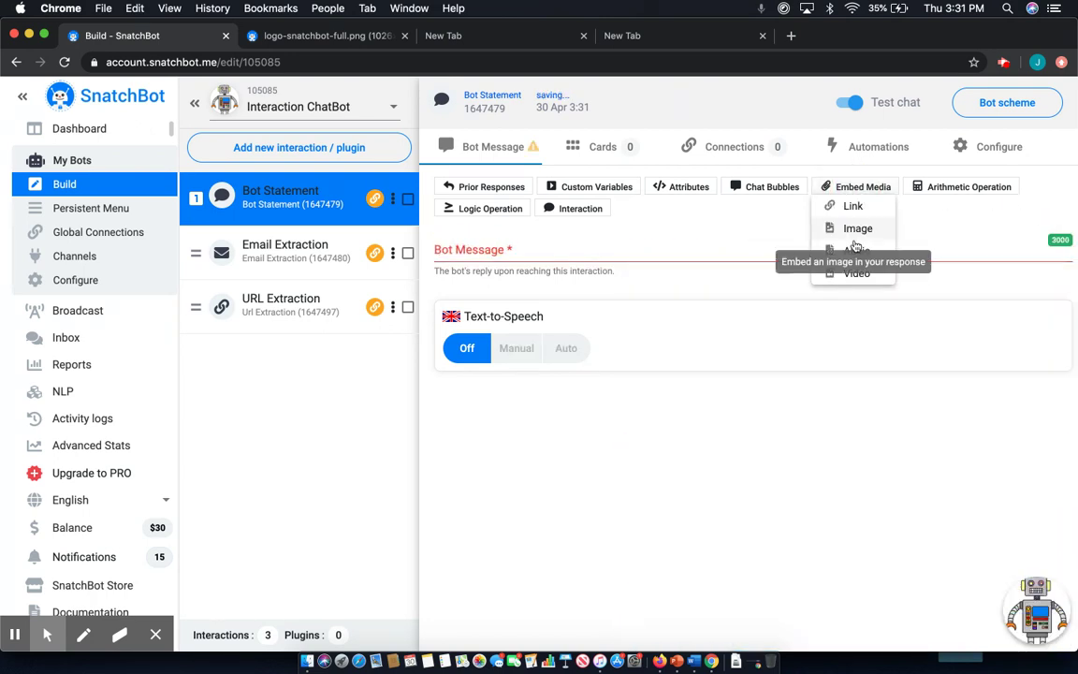
left_click(854, 252)
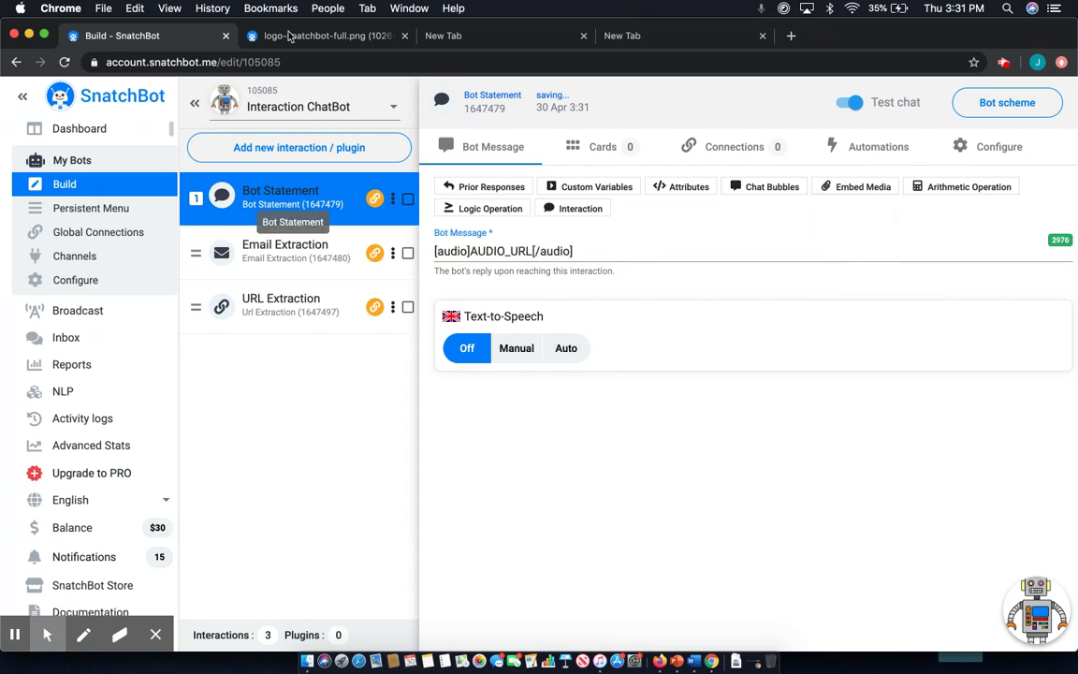
left_click(562, 42)
left_click(440, 62)
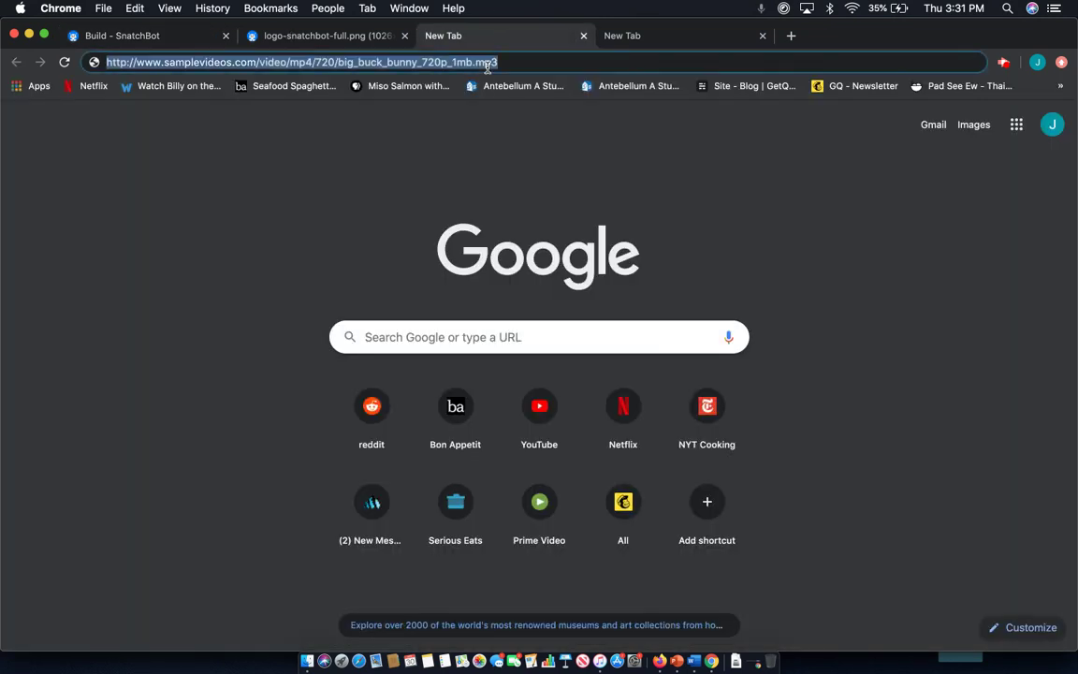
left_click(157, 37)
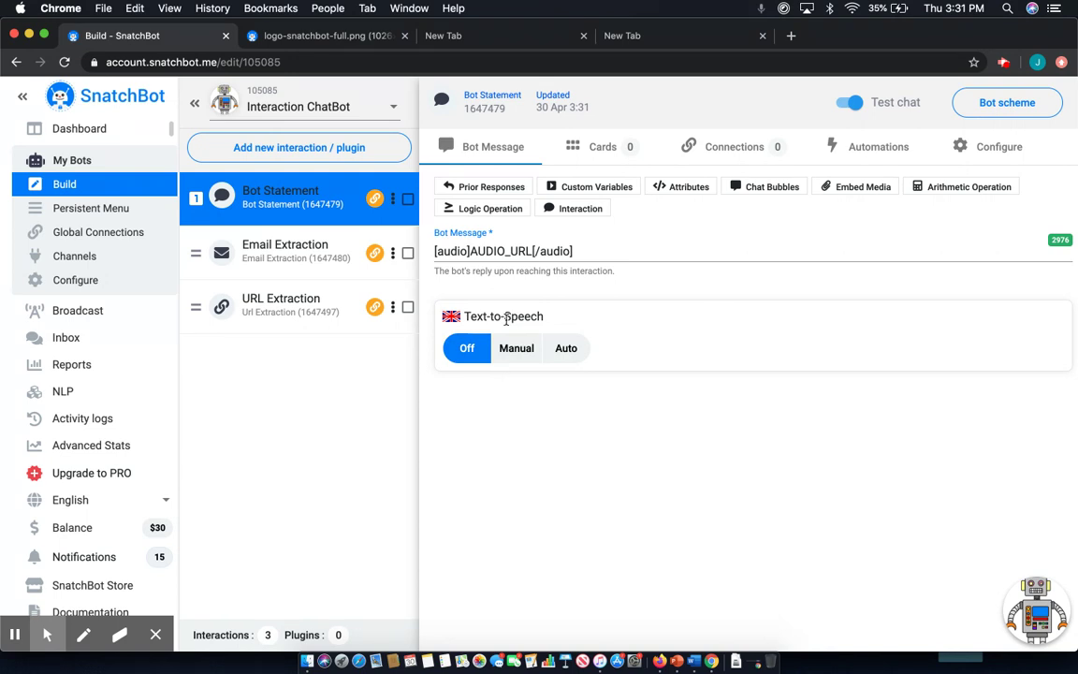
Step: Paste the mp3 URL into the audio embed and preview it in the test chat
left_click(532, 246)
key("BackSpace")
key("BackSpace")
key("BackSpace")
key("BackSpace")
key("BackSpace")
key("BackSpace")
key("BackSpace")
key("BackSpace")
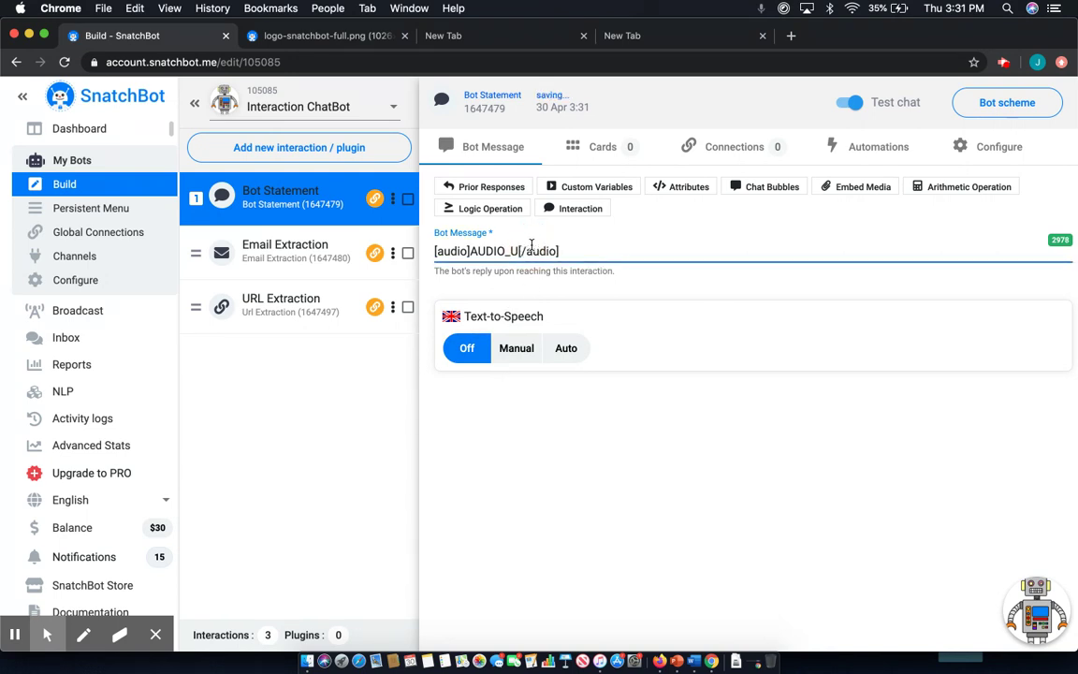
key("BackSpace")
key("super+v")
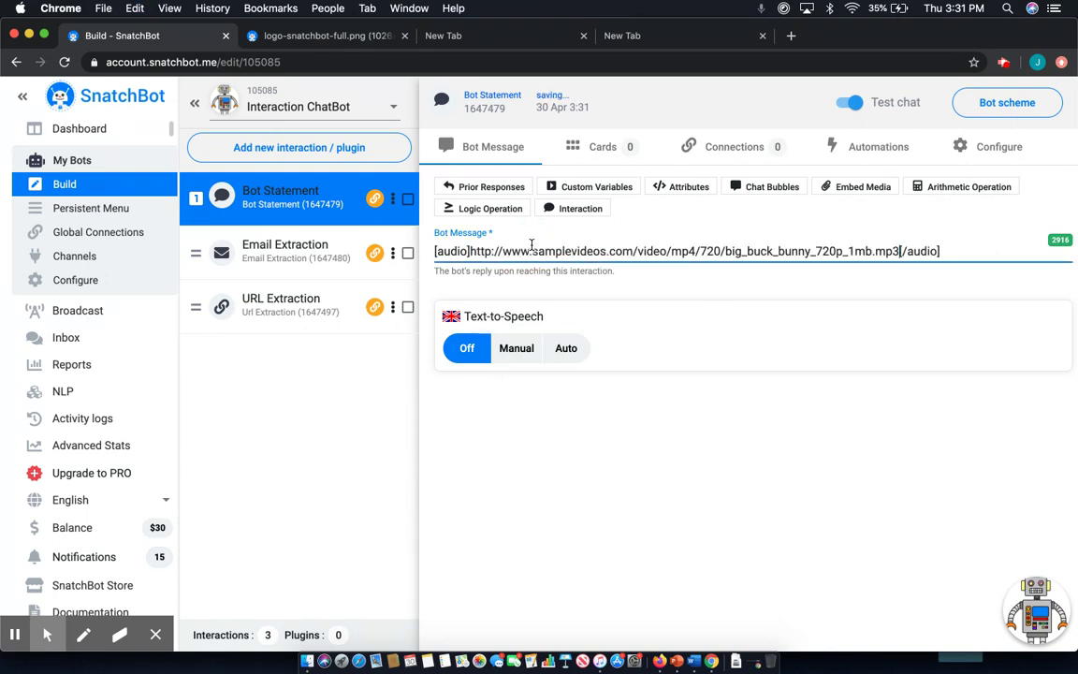
left_click(1032, 610)
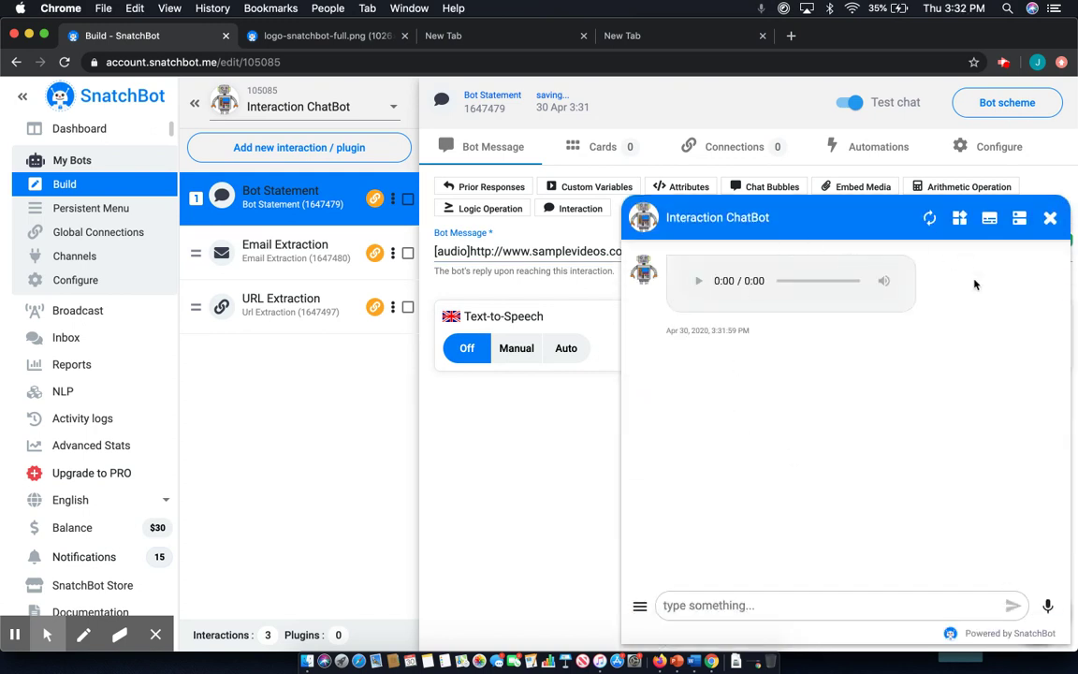
left_click(1050, 219)
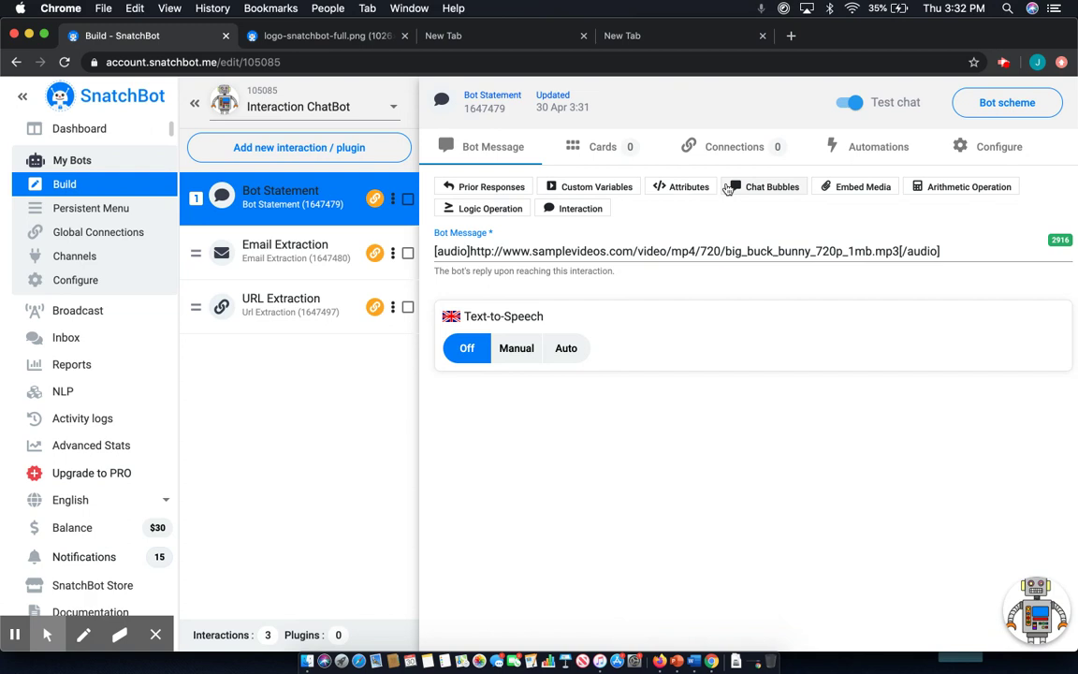
Step: Replace the audio embed with a Video template and copy the YouTube link from another tab
left_click(748, 248)
key("ctrl+a")
key("BackSpace")
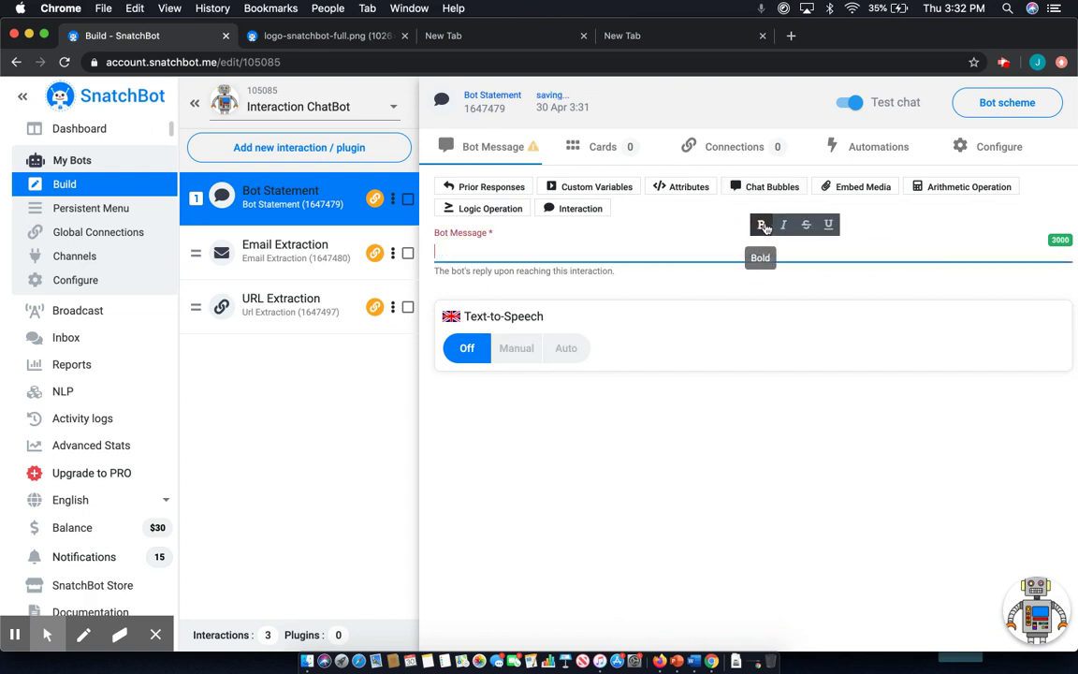
left_click(843, 188)
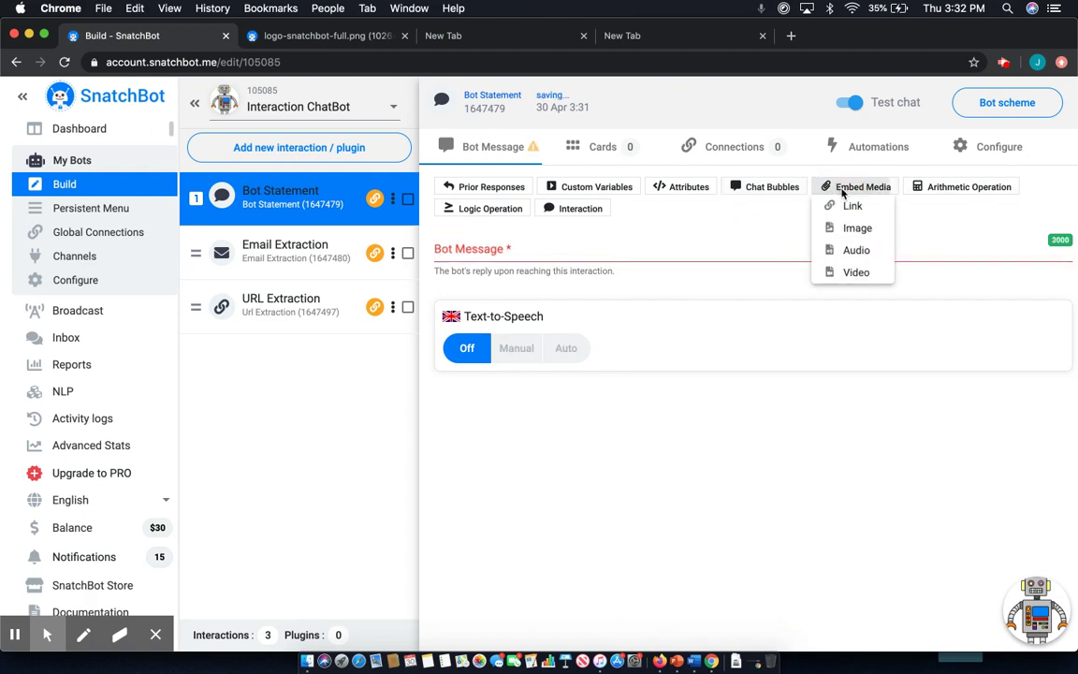
left_click(856, 273)
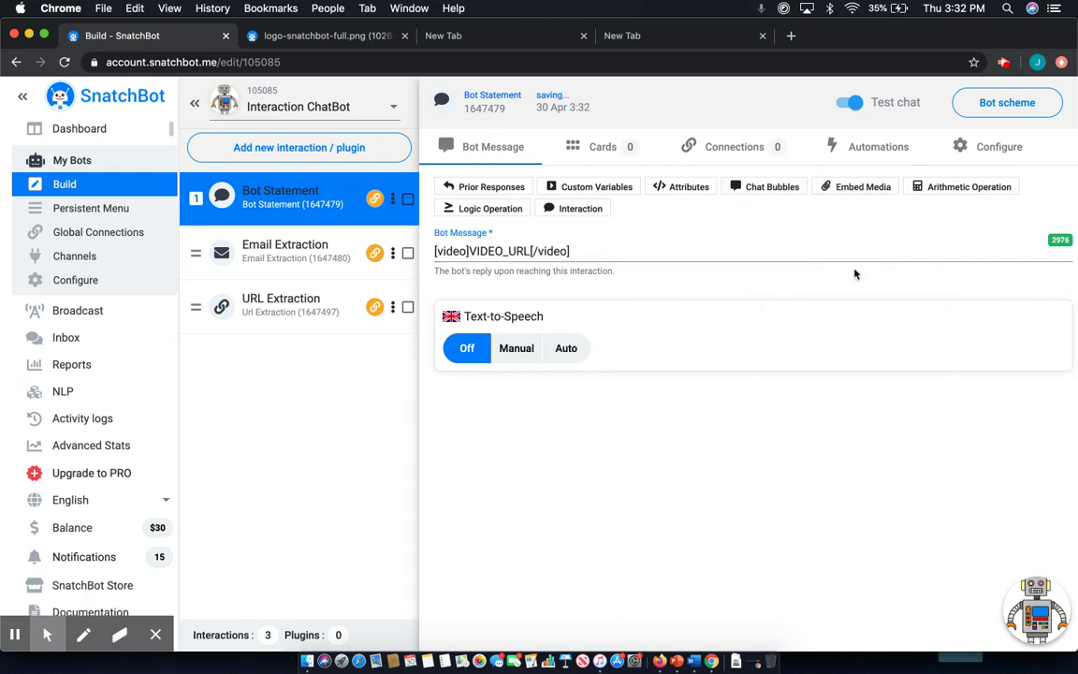
left_click(660, 37)
left_click(637, 59)
key("super+c")
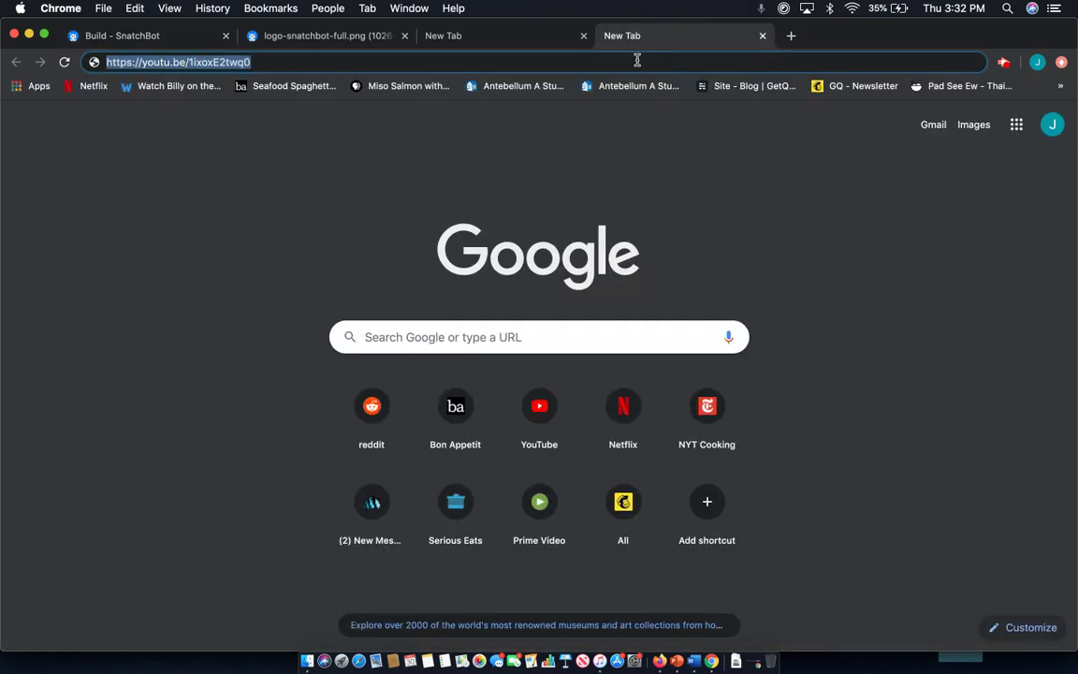
left_click(159, 37)
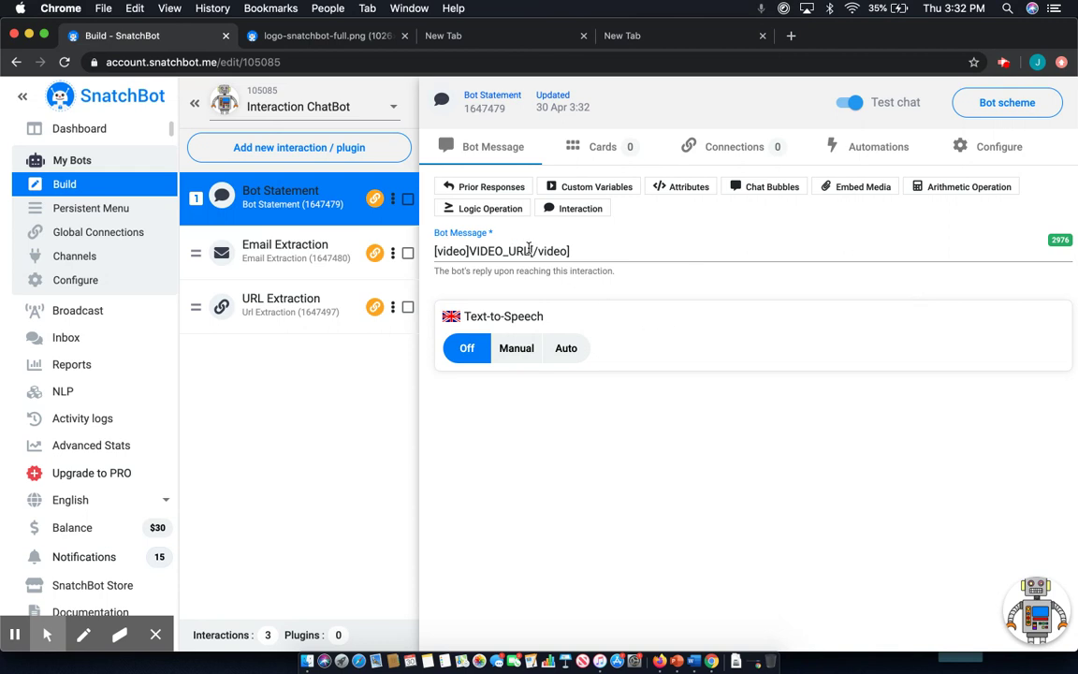
Step: Paste youtu.be/1ixoxE2twq0 into the video embed and preview it in the test chat
left_click_drag(530, 251, 468, 251)
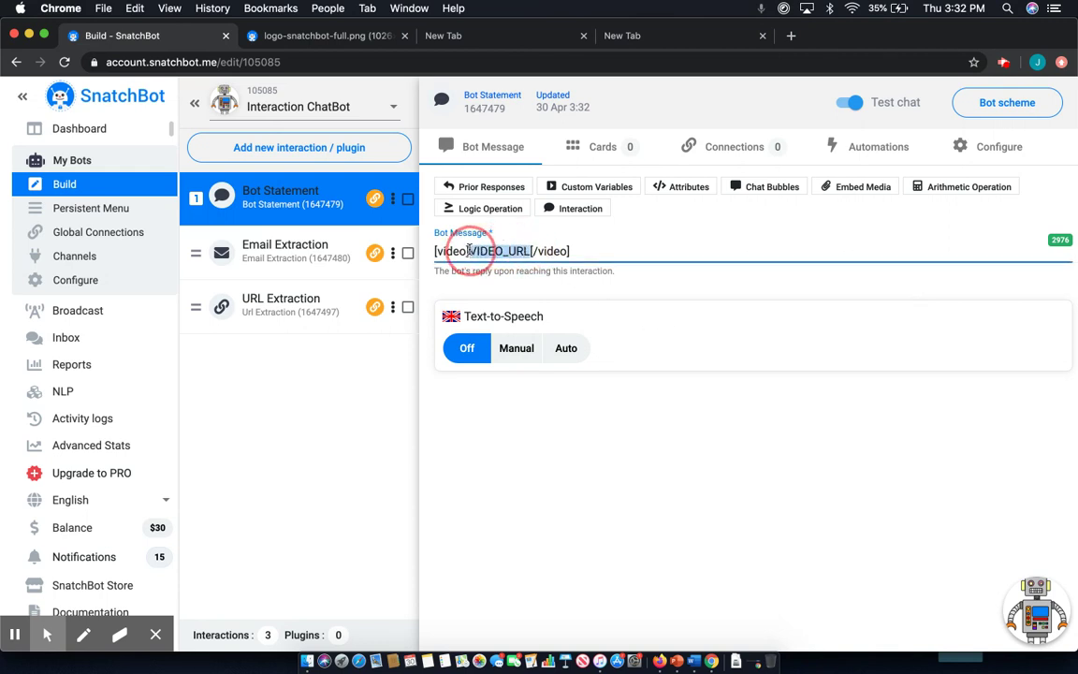
key("super+v")
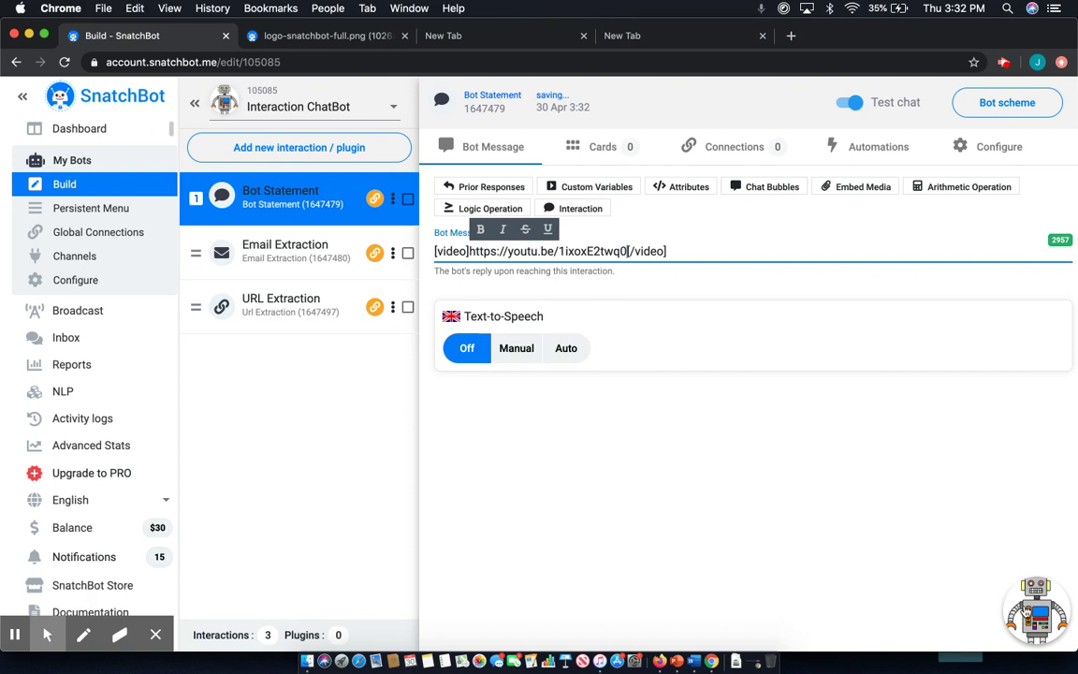
left_click(1025, 613)
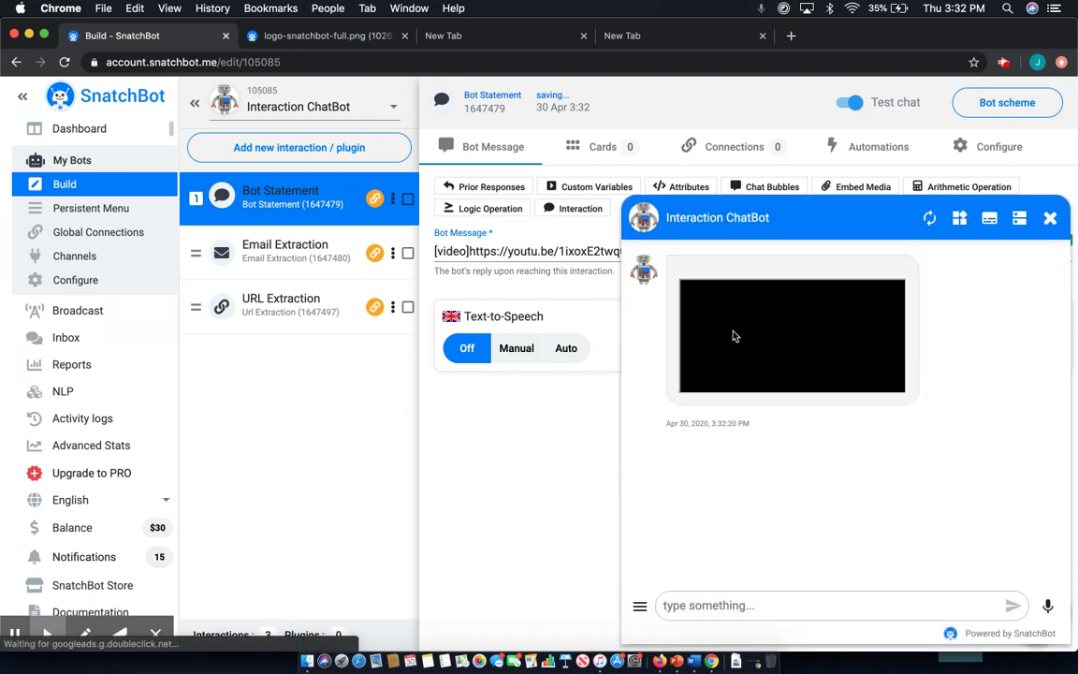
left_click(1050, 219)
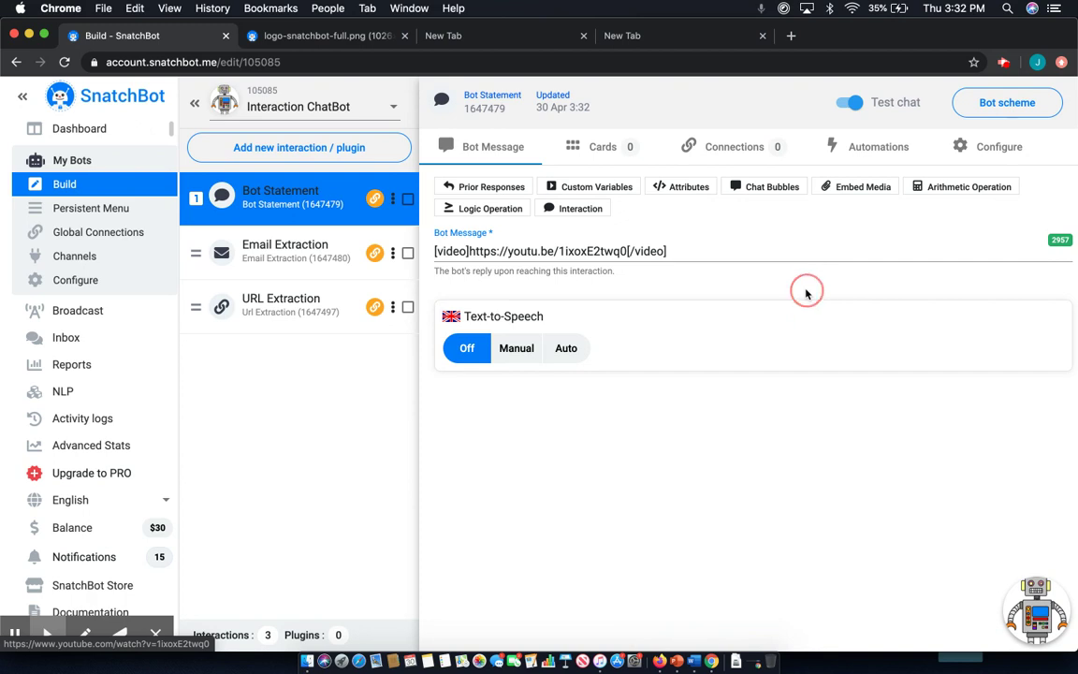
Step: Select and delete the whole video embed message
double_click(517, 260)
triple_click(519, 250)
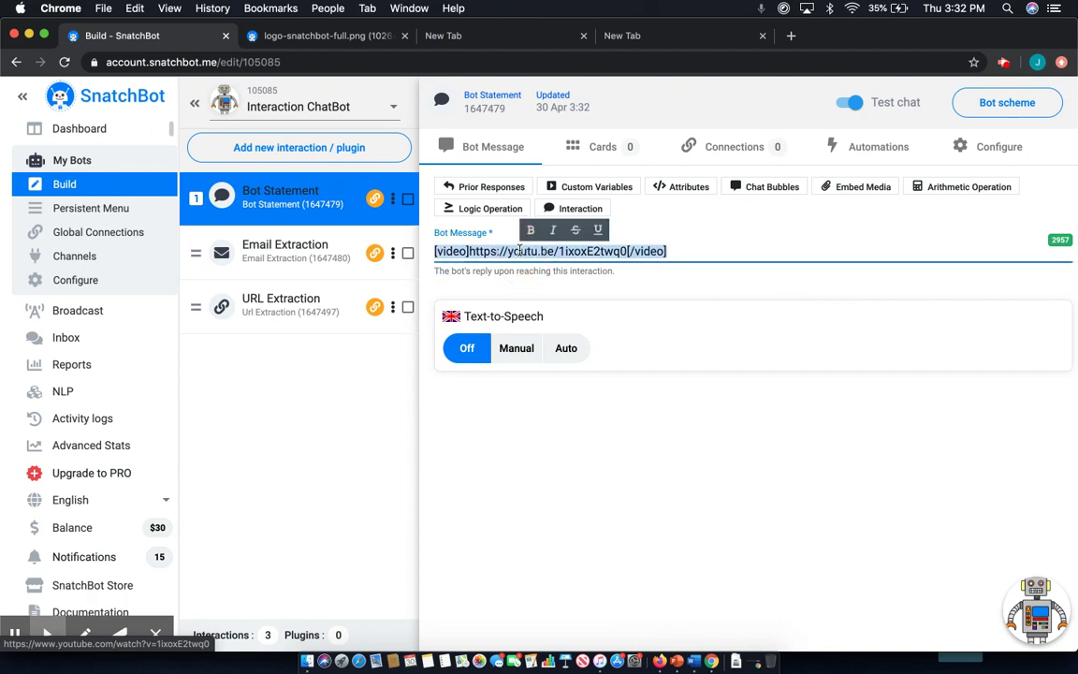
key("BackSpace")
Step: Add a Text card to the statement with the description 'Test description'
left_click(698, 241)
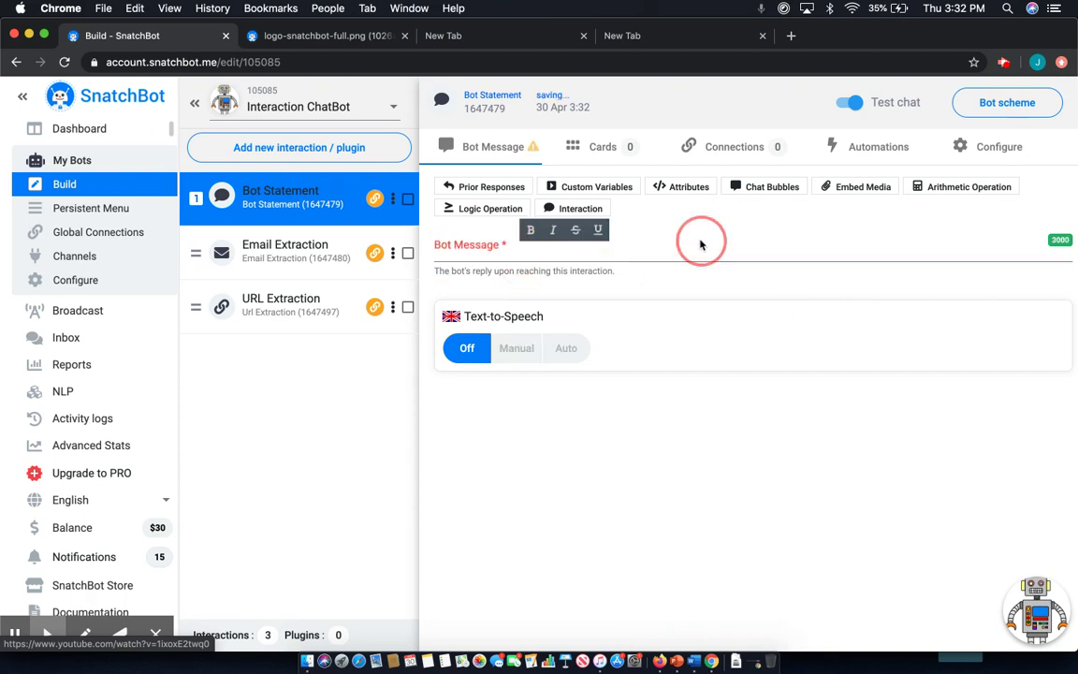
left_click(592, 150)
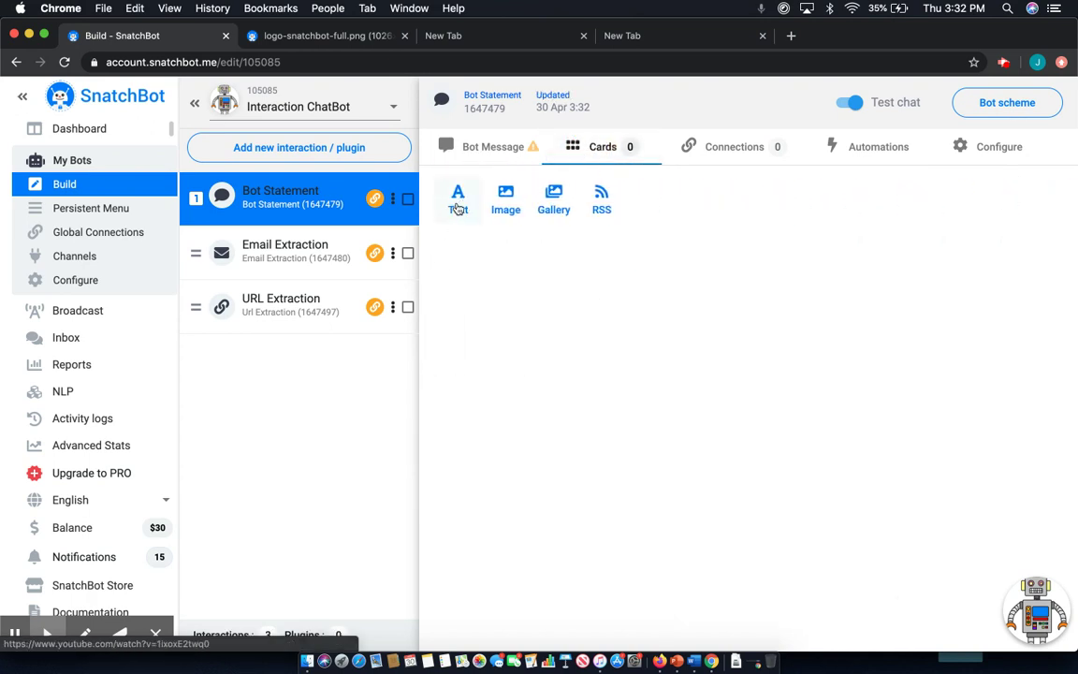
left_click(458, 206)
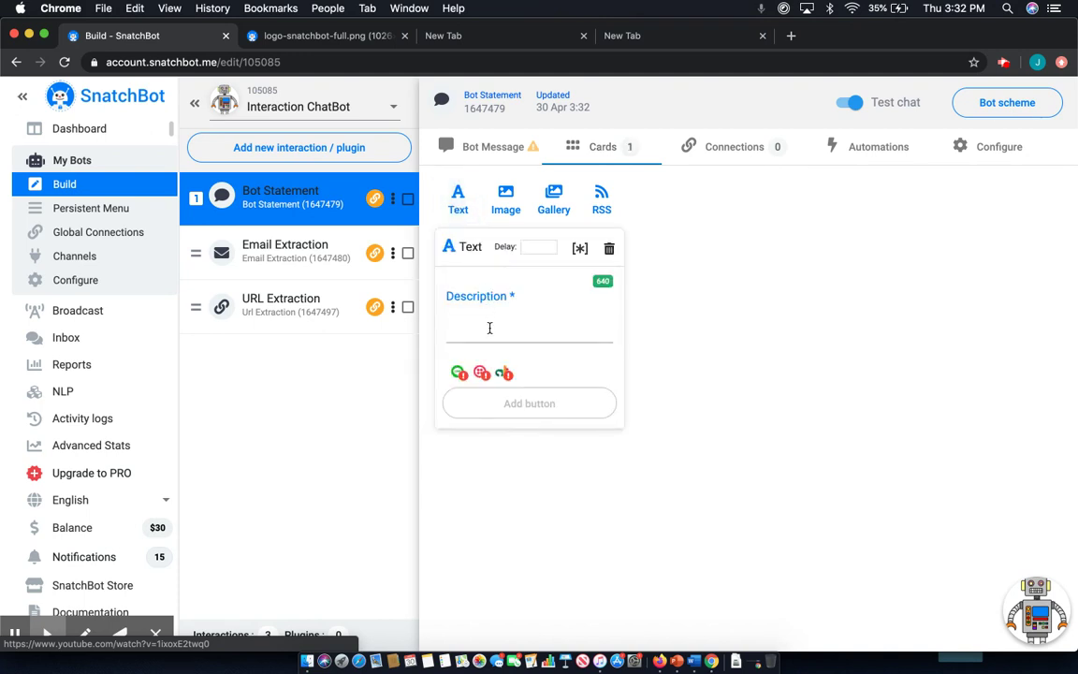
left_click(485, 331)
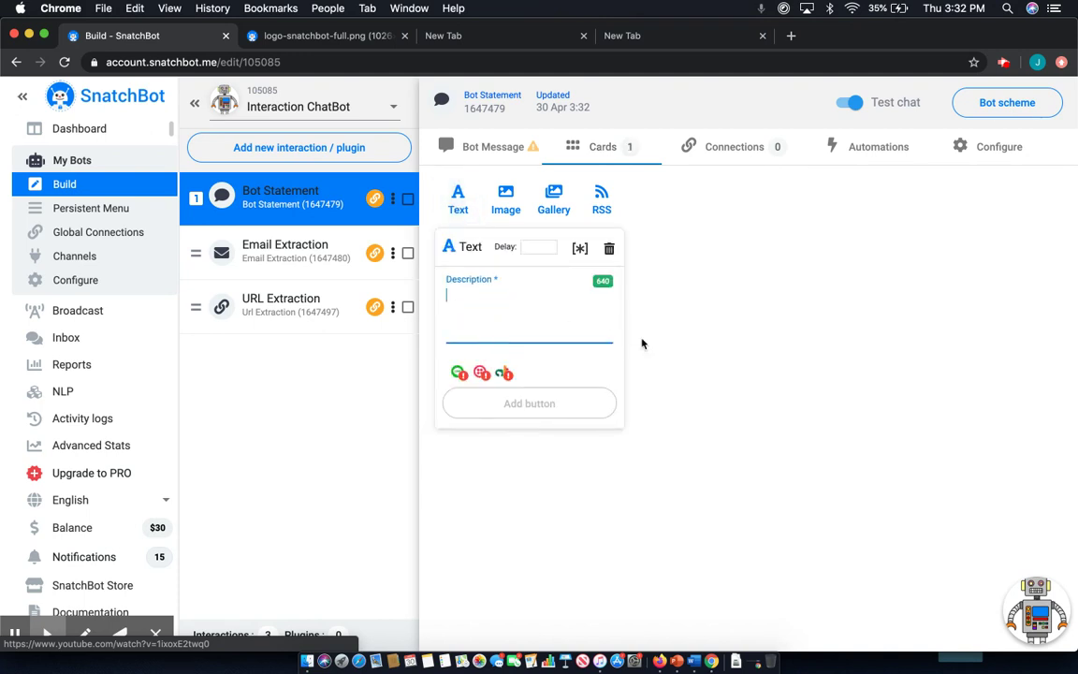
type("Test d")
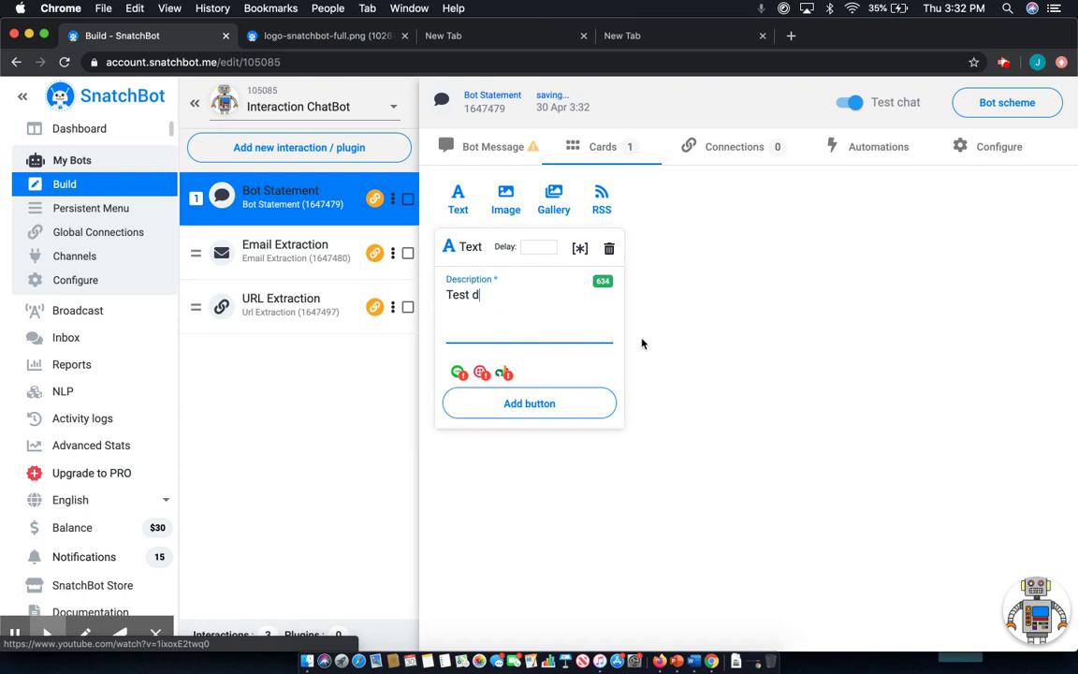
type("escription.")
Step: Add a button named 'sample' leading to Email Extraction, then switch it to the Link type
left_click(529, 404)
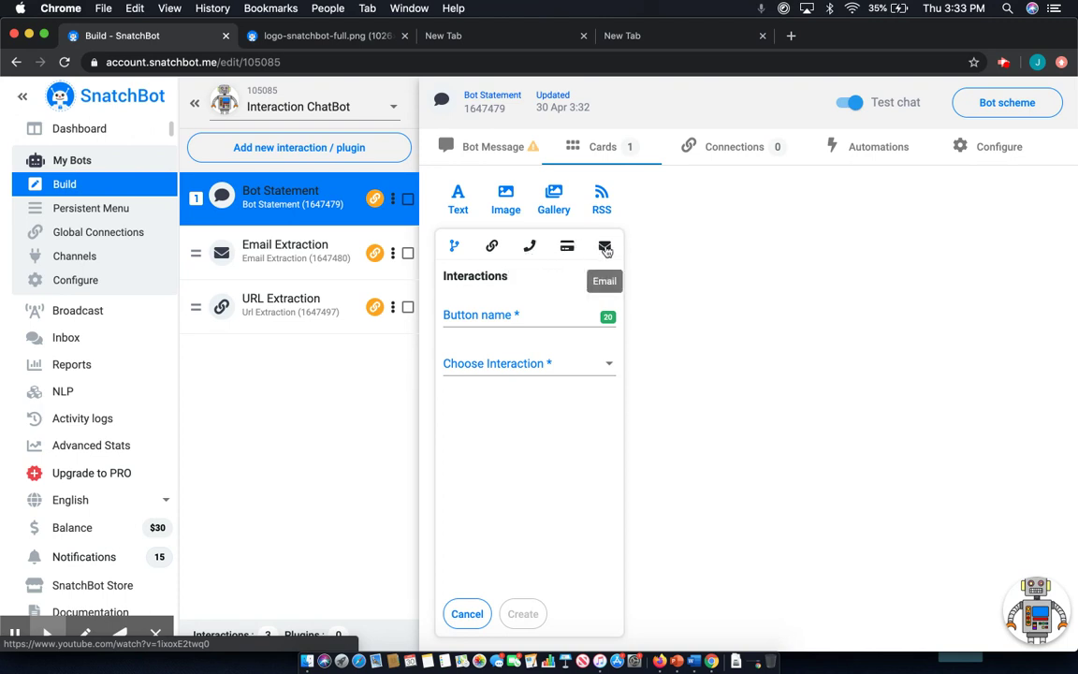
left_click(521, 313)
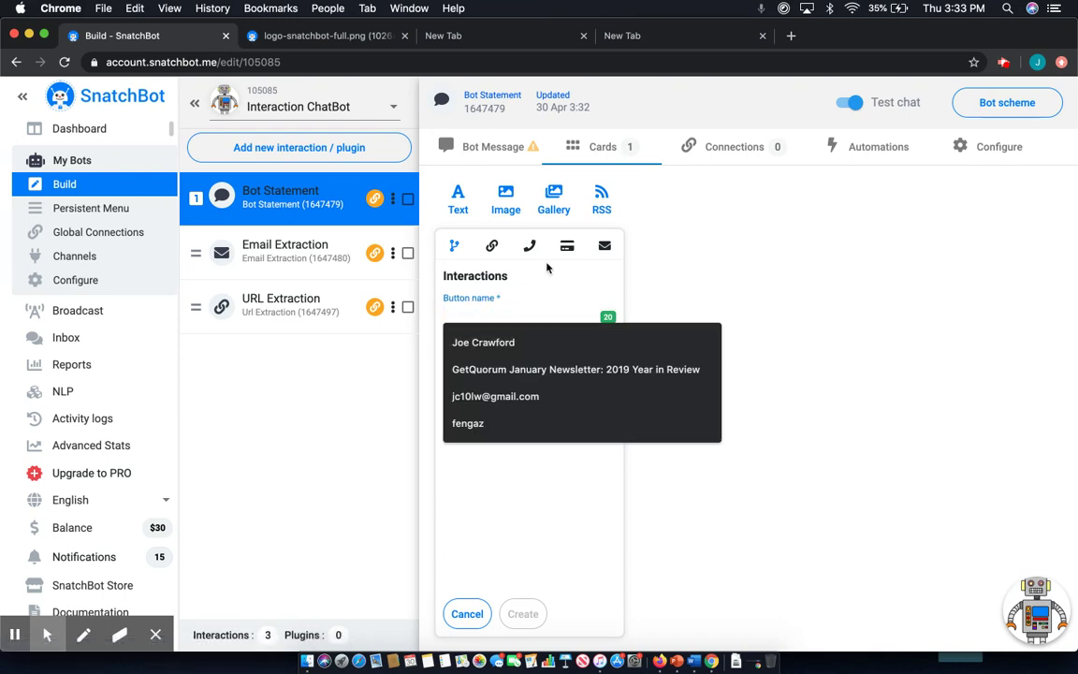
type("sample")
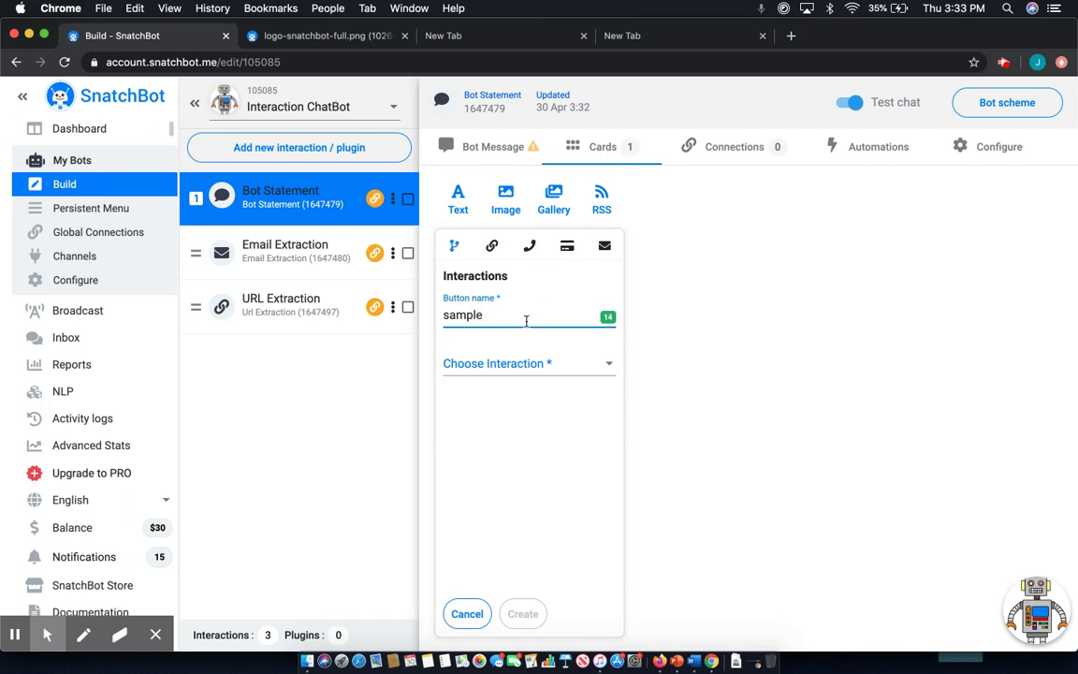
left_click(499, 365)
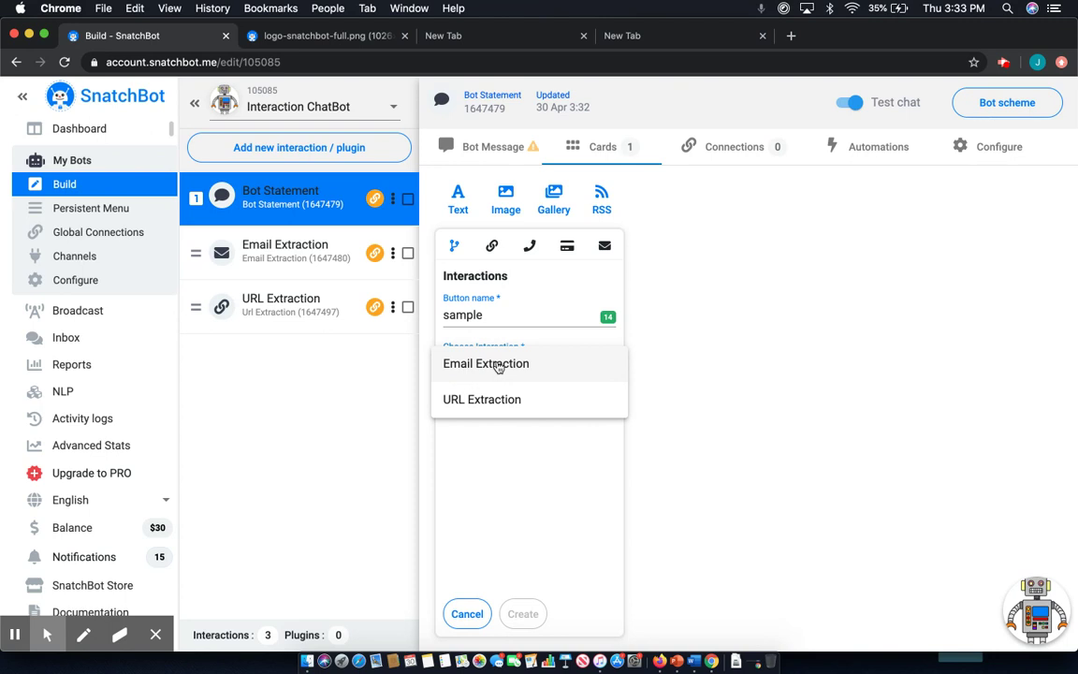
left_click(499, 364)
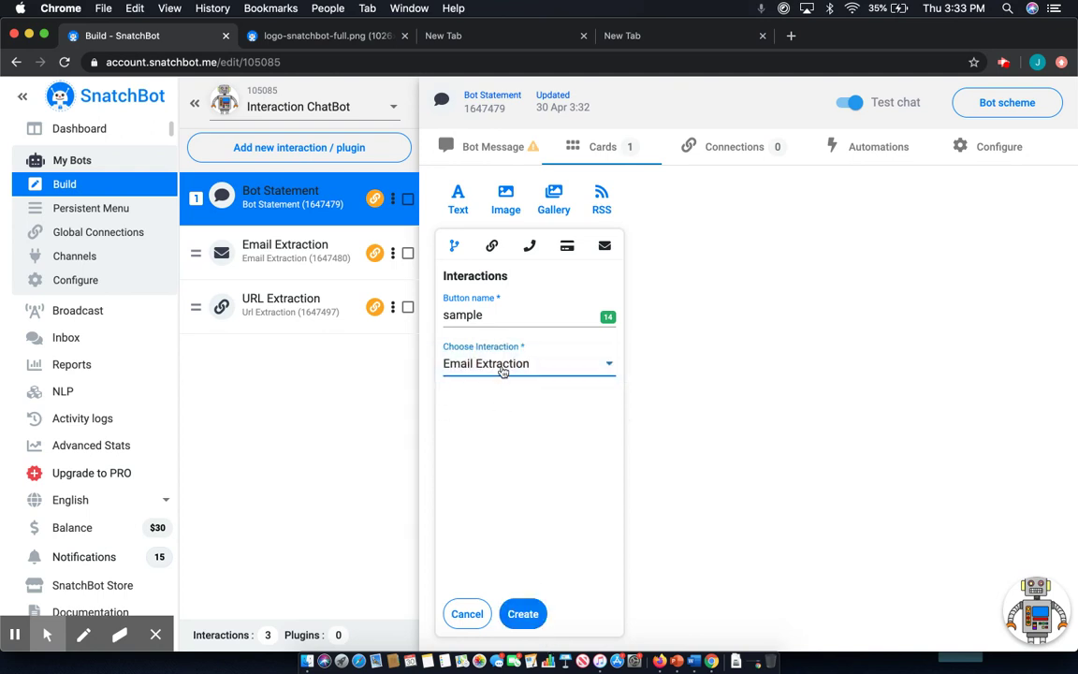
left_click(492, 248)
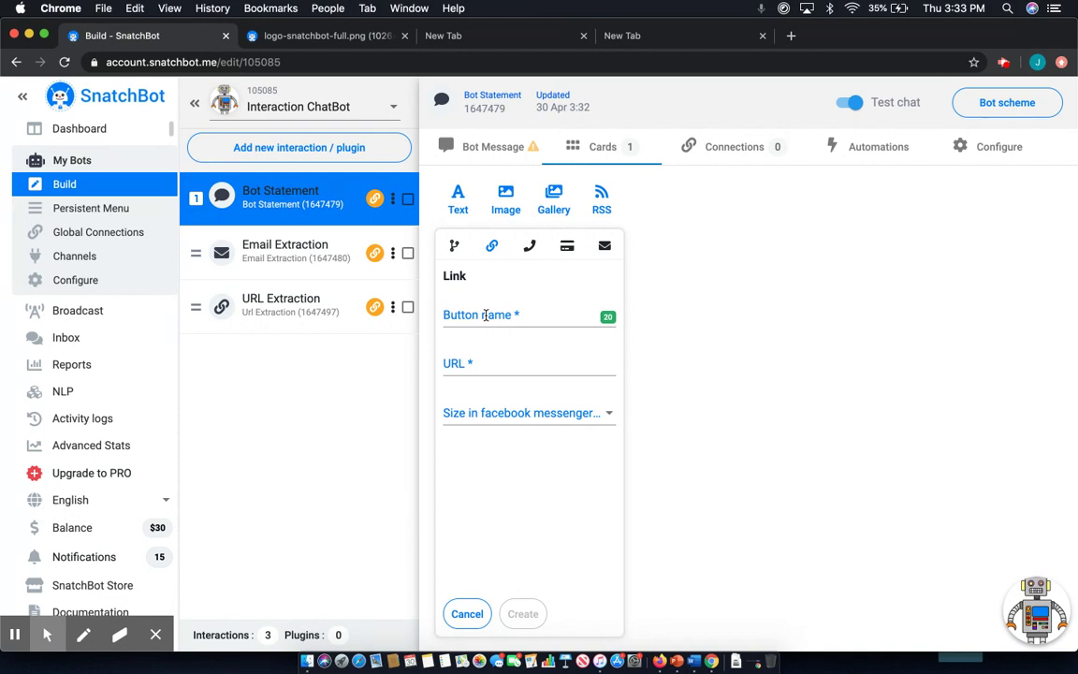
Step: Name the link button 'Button name' with URL google.ca, check size options, then switch to Phone call
left_click(486, 314)
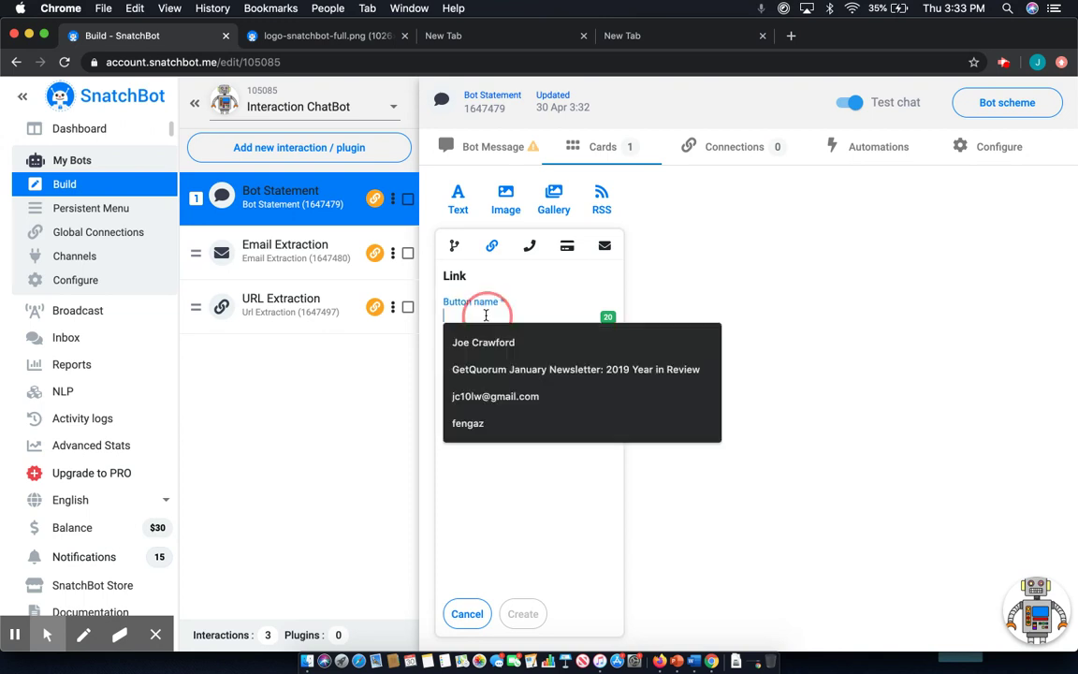
type("Button na,")
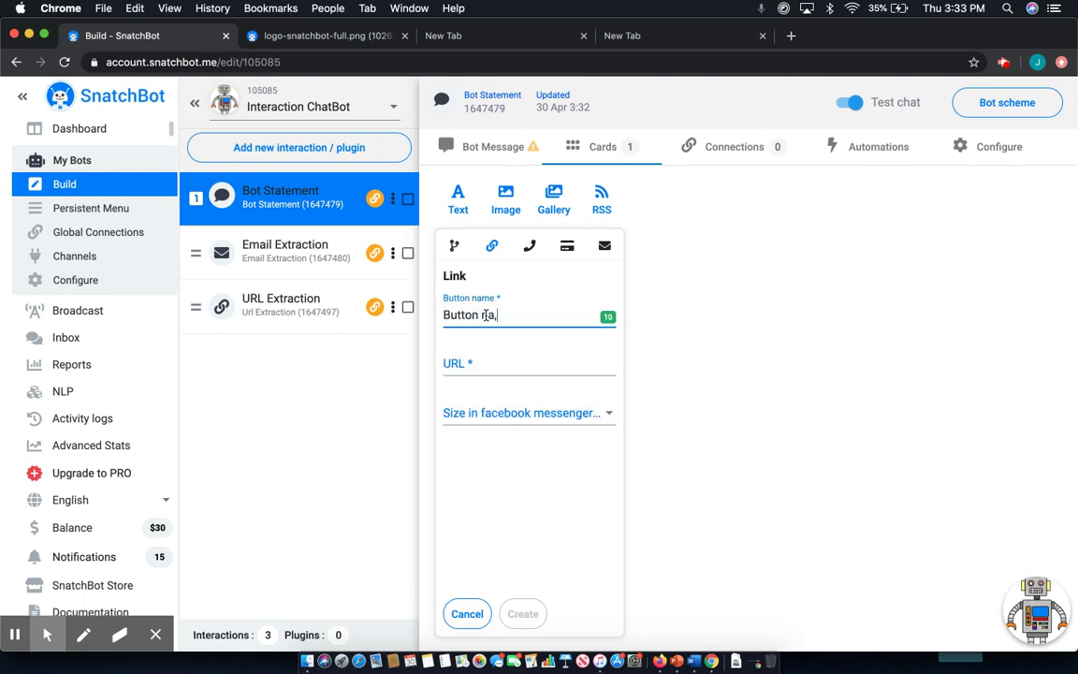
key("BackSpace")
type("me")
key("Tab")
type("goo")
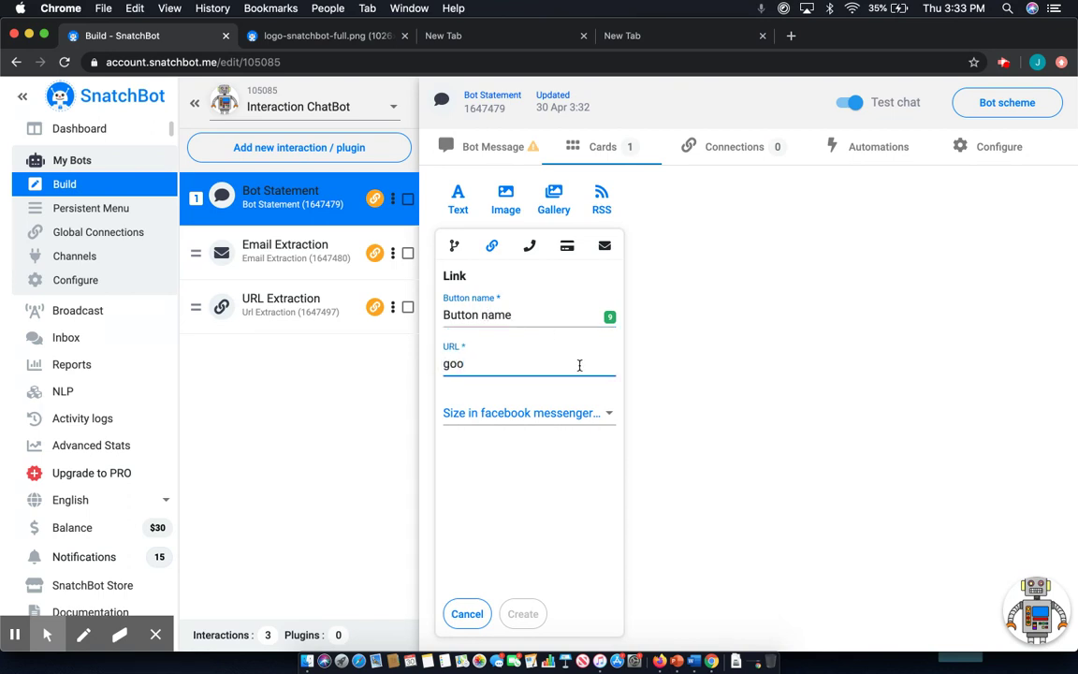
type("gle.ca")
left_click(565, 416)
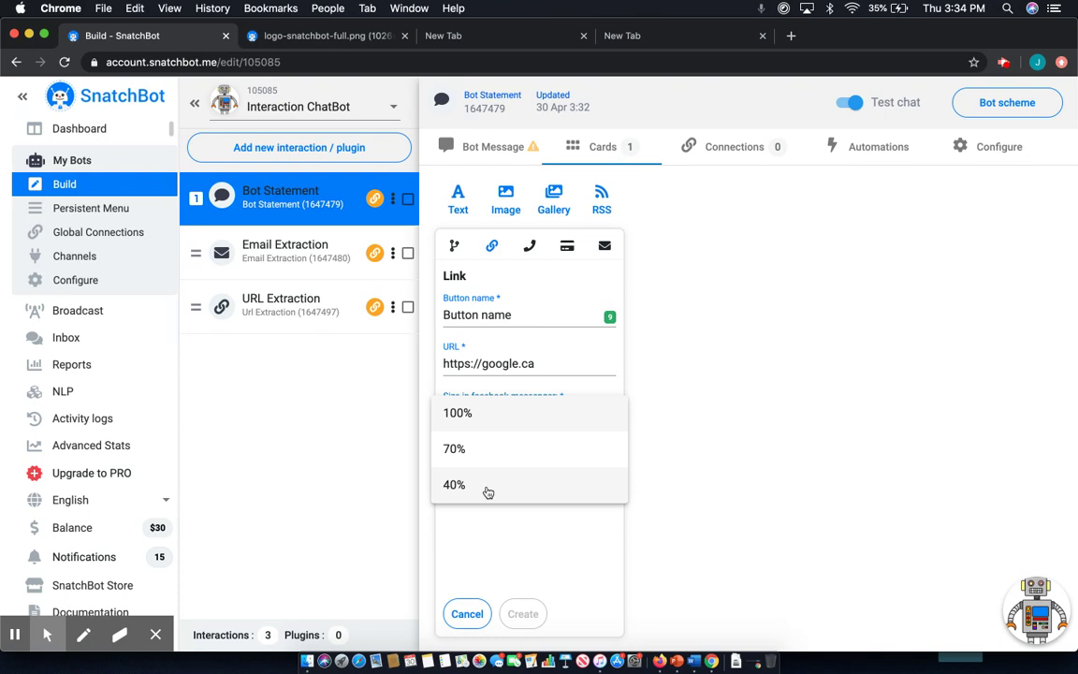
left_click(532, 247)
left_click(533, 247)
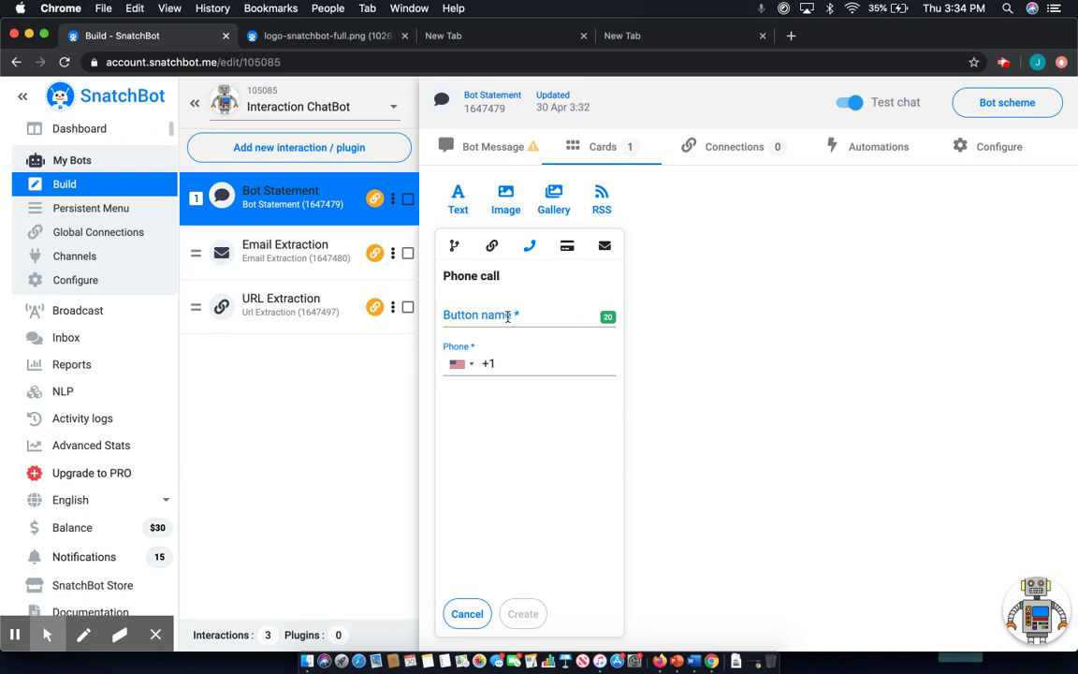
left_click(549, 366)
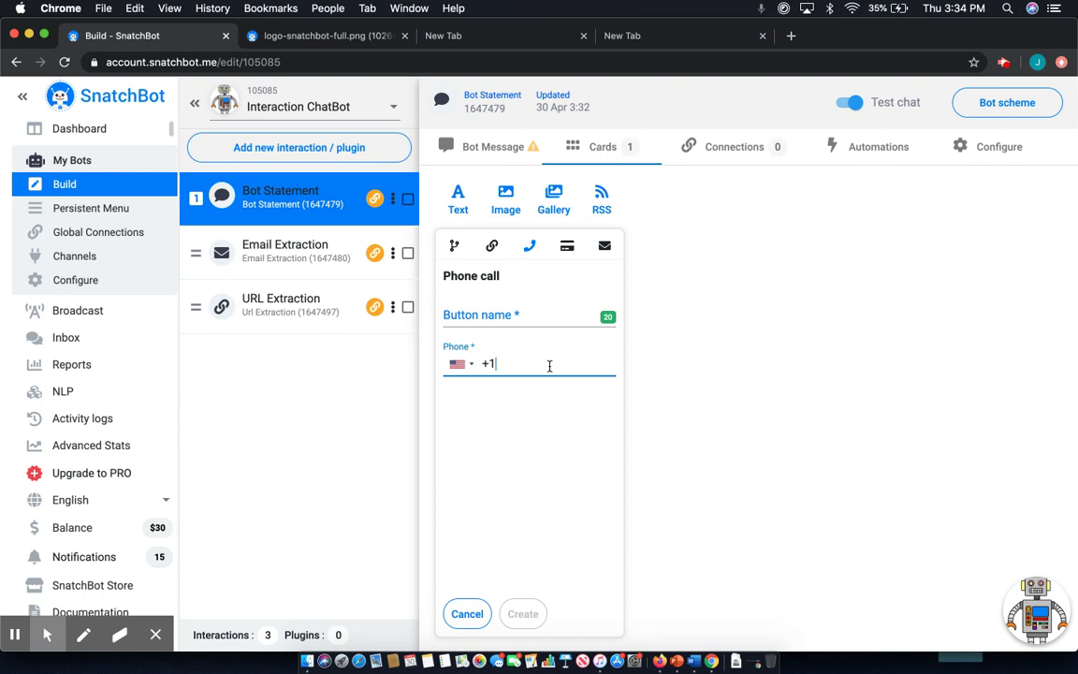
left_click(566, 251)
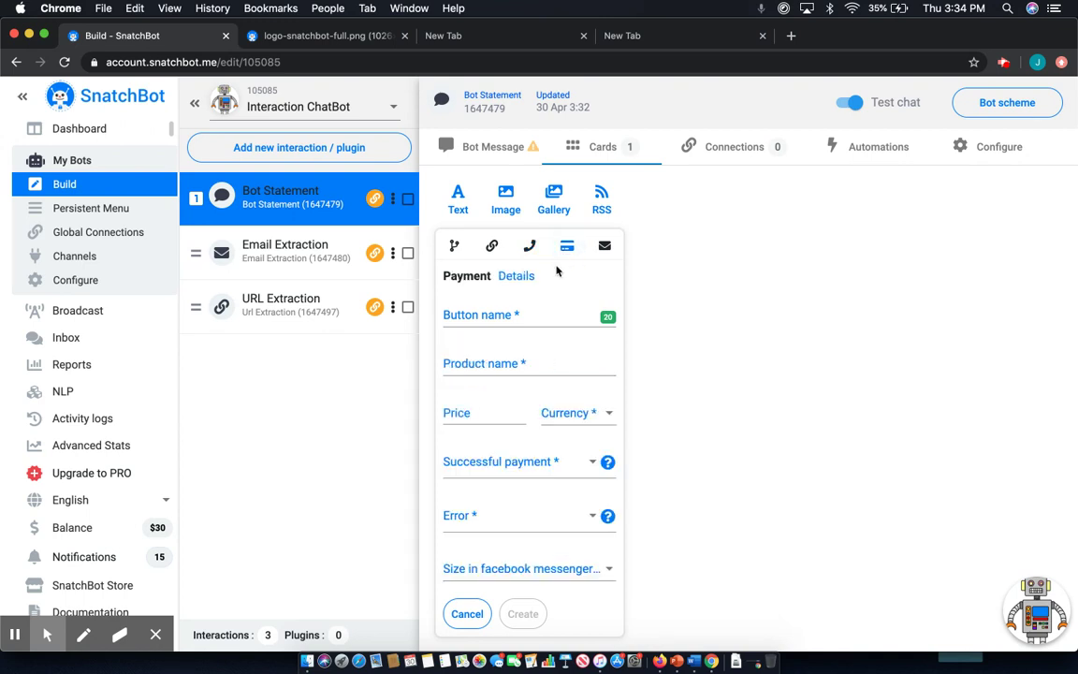
Step: Scroll down through the Payment button form's product name, price and currency fields
scroll(506, 354, "down", 1)
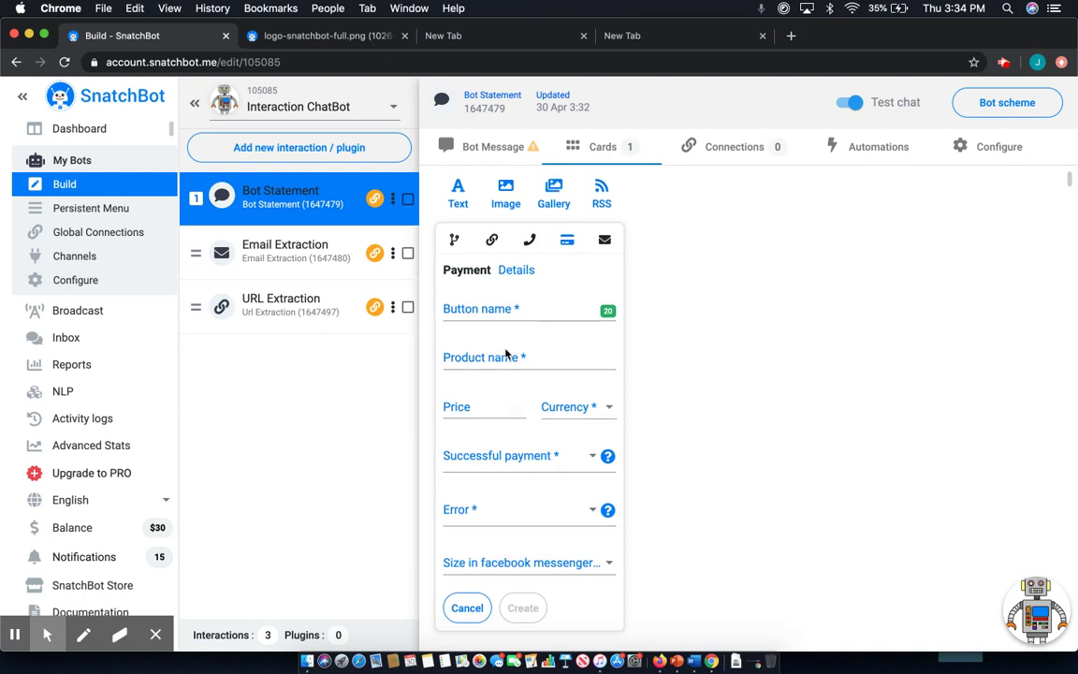
Step: Make the Text card's button an Email button, leaving its name and email address blank
left_click(606, 243)
left_click(484, 357)
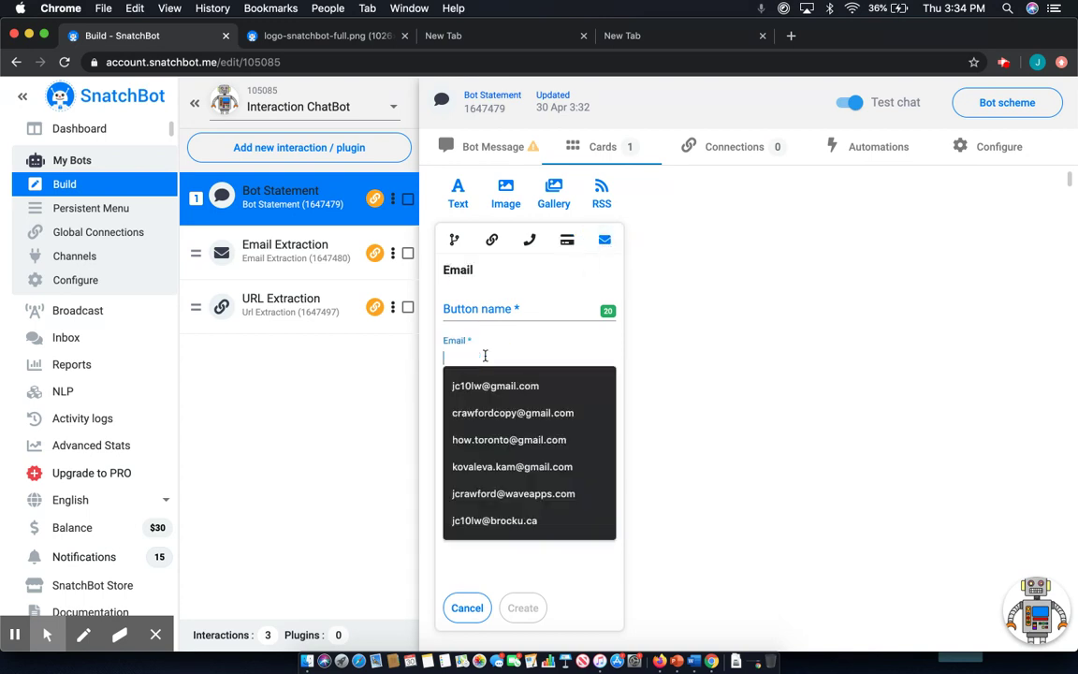
left_click(499, 301)
left_click(742, 514)
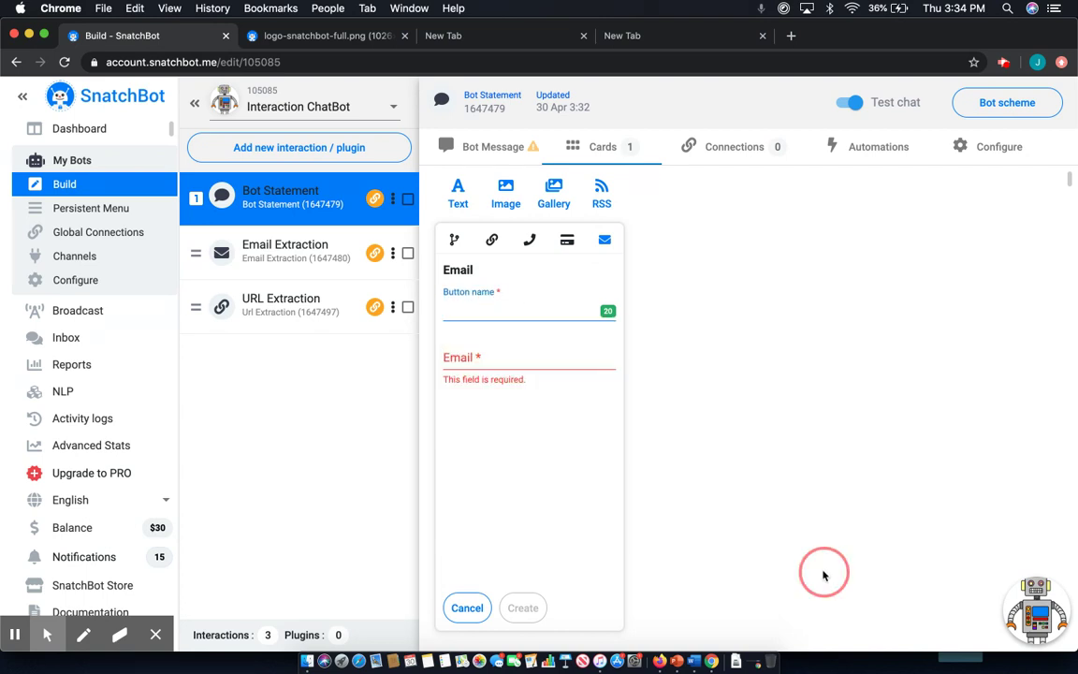